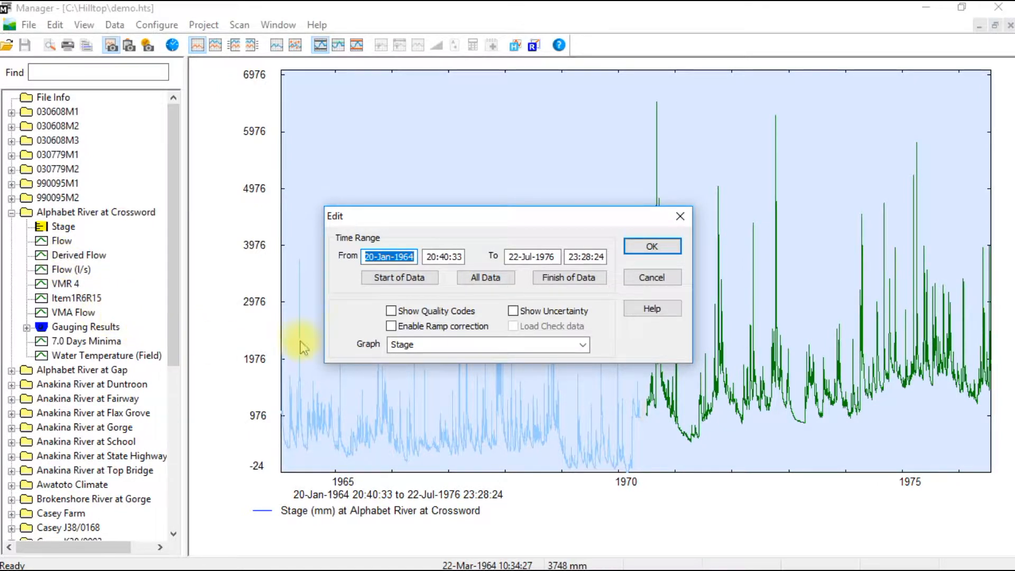
Set the edit time range to start on 26-Oct-1966 at 11:00:00 and run to the finish of data, 25-Jul-1996 08:45:00.
{"action": "left_click", "coordinate": [400, 278]}
{"action": "left_click", "coordinate": [561, 285]}
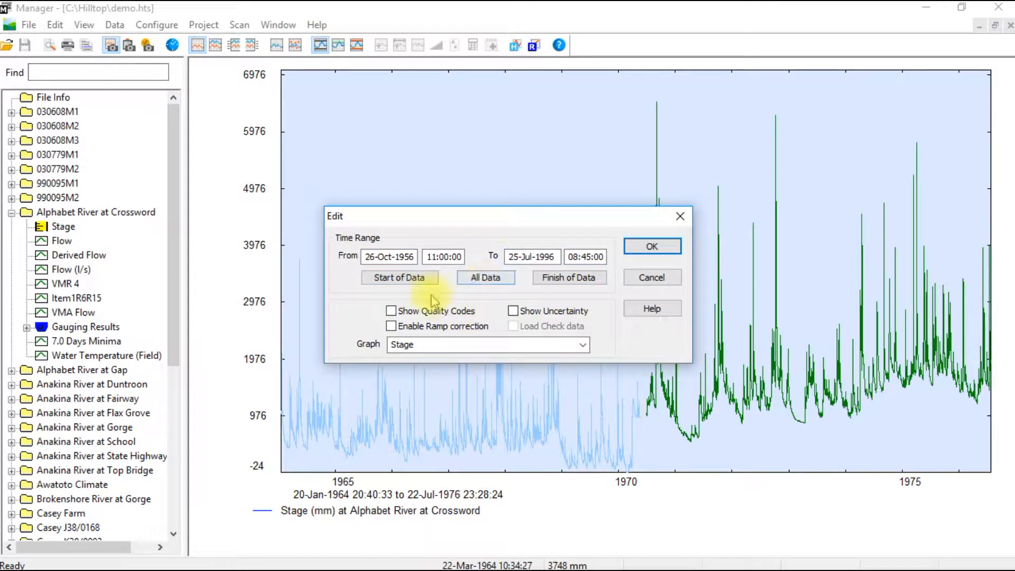
{"action": "left_click", "coordinate": [408, 257]}
{"action": "left_click_drag", "start_coordinate": [406, 257], "coordinate": [409, 256]}
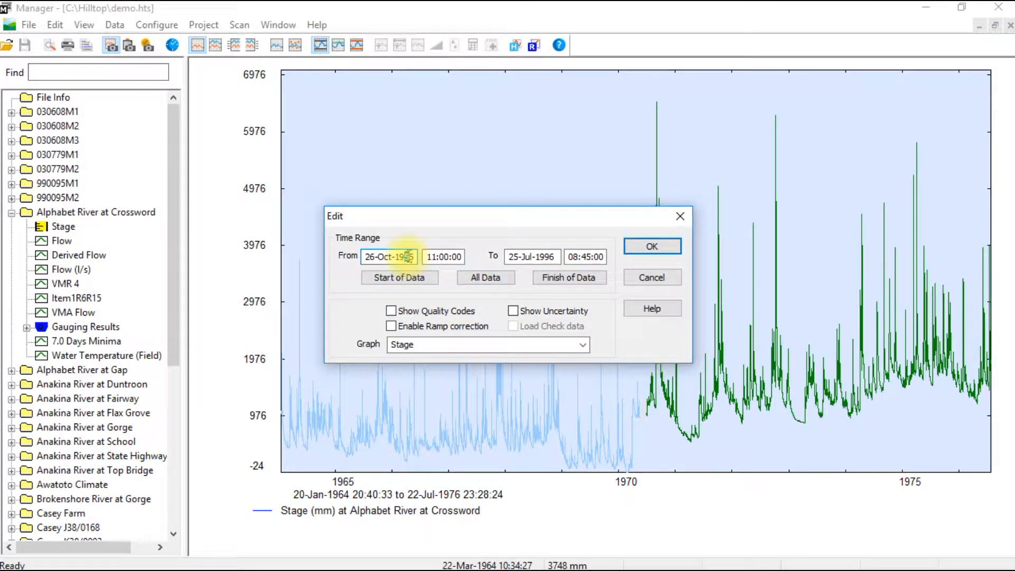
{"action": "type", "text": "6"}
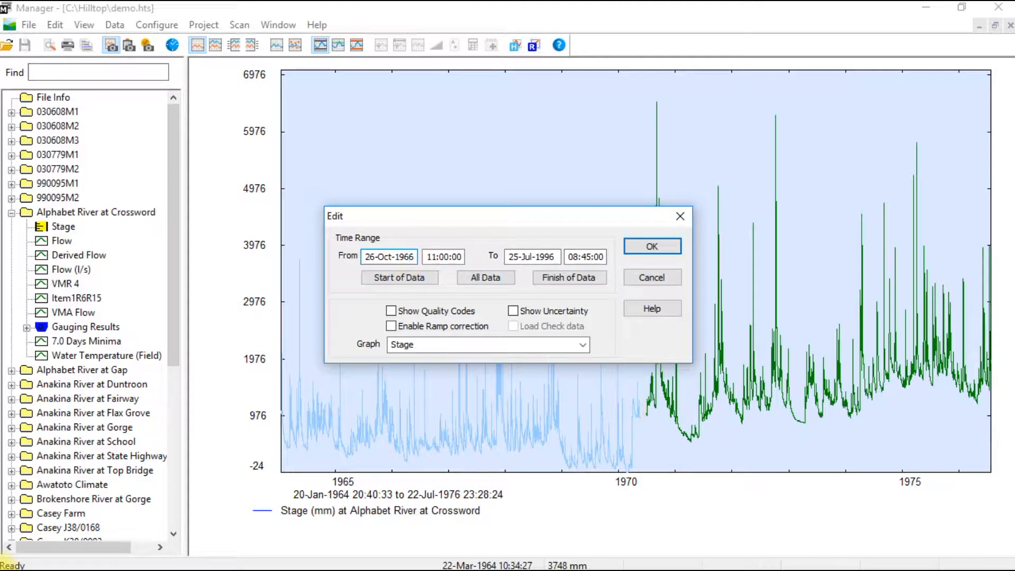
Enable quality codes and uncertainty, keep Stage as the graph, and open the editor with all remaining points loaded.
{"action": "left_click", "coordinate": [392, 312]}
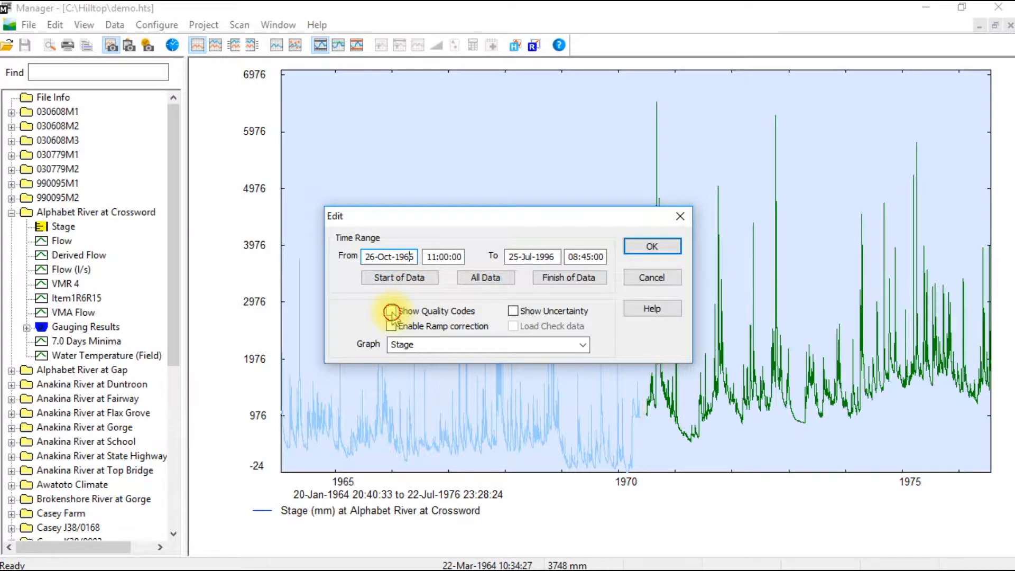
{"action": "left_click", "coordinate": [513, 312]}
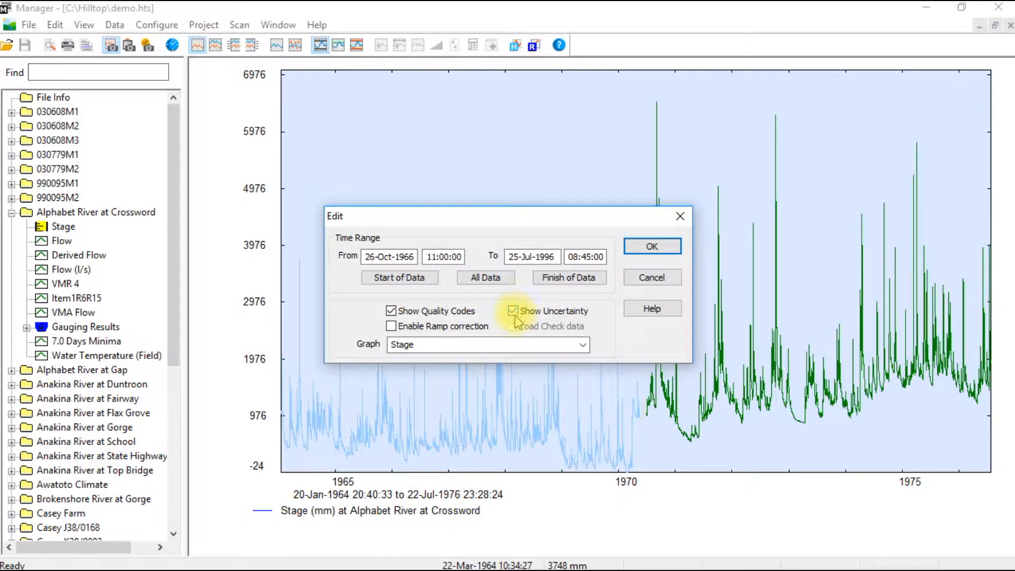
{"action": "left_click", "coordinate": [584, 345]}
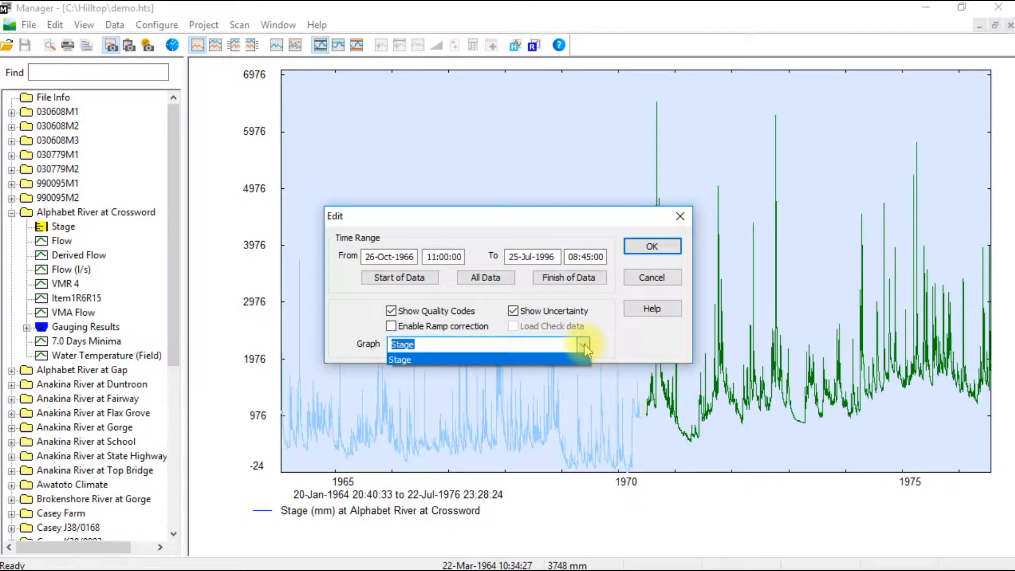
{"action": "left_click", "coordinate": [585, 347]}
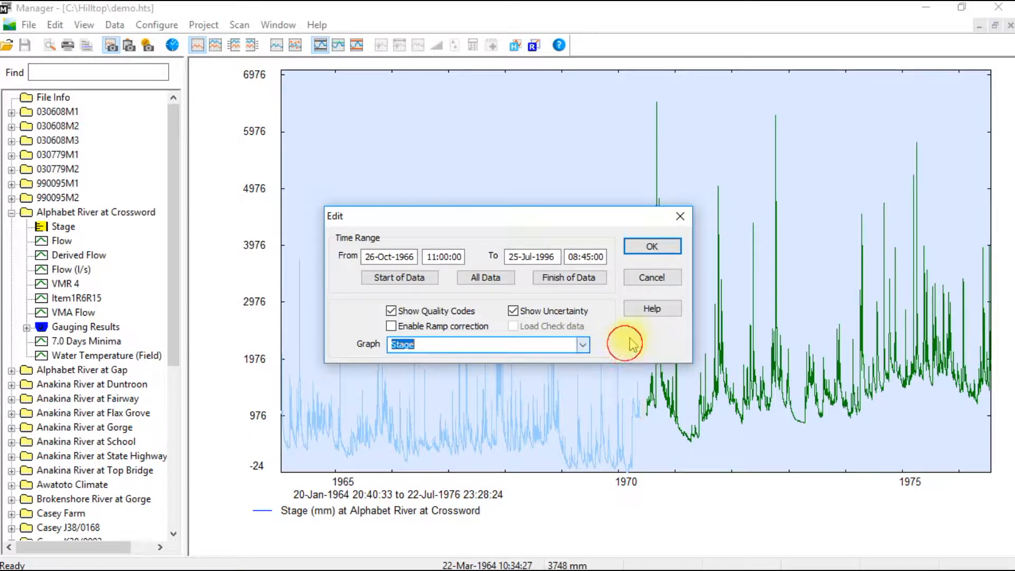
{"action": "left_click", "coordinate": [651, 246]}
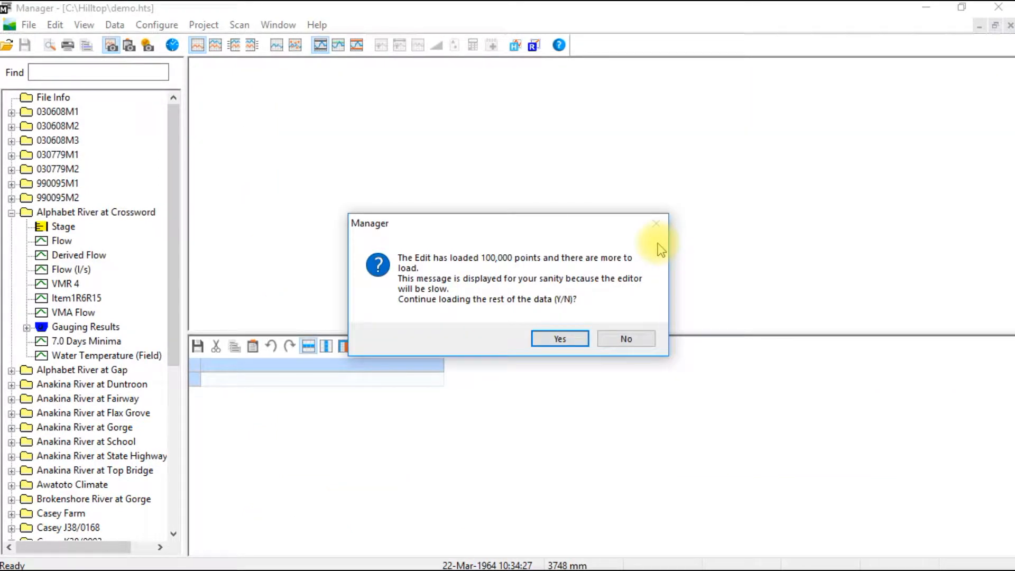
{"action": "left_click", "coordinate": [570, 340]}
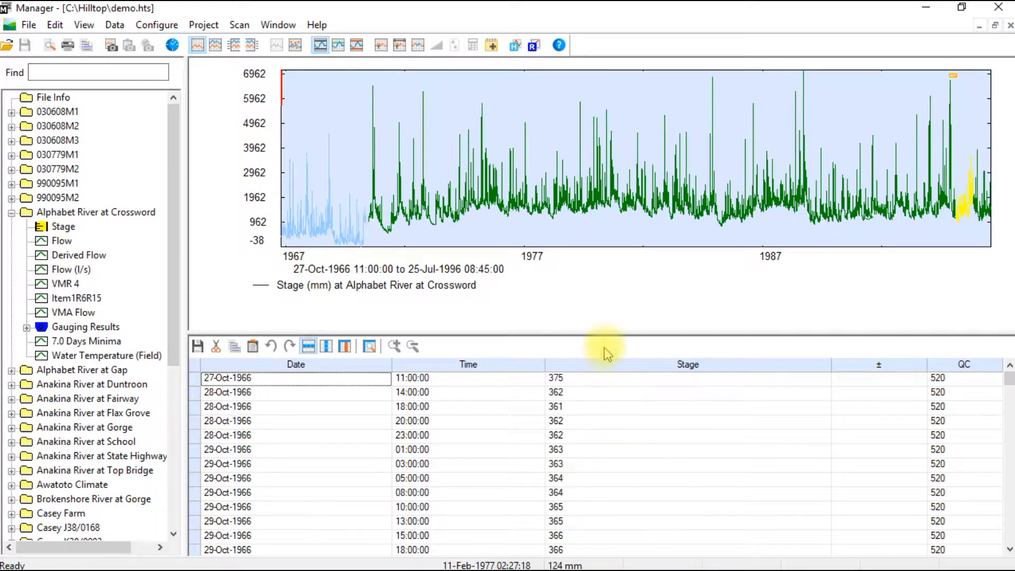
Enlarge the data table area and zoom the stage graph to about November 1991 through early May 1992.
{"action": "left_click_drag", "start_coordinate": [602, 333], "coordinate": [605, 278]}
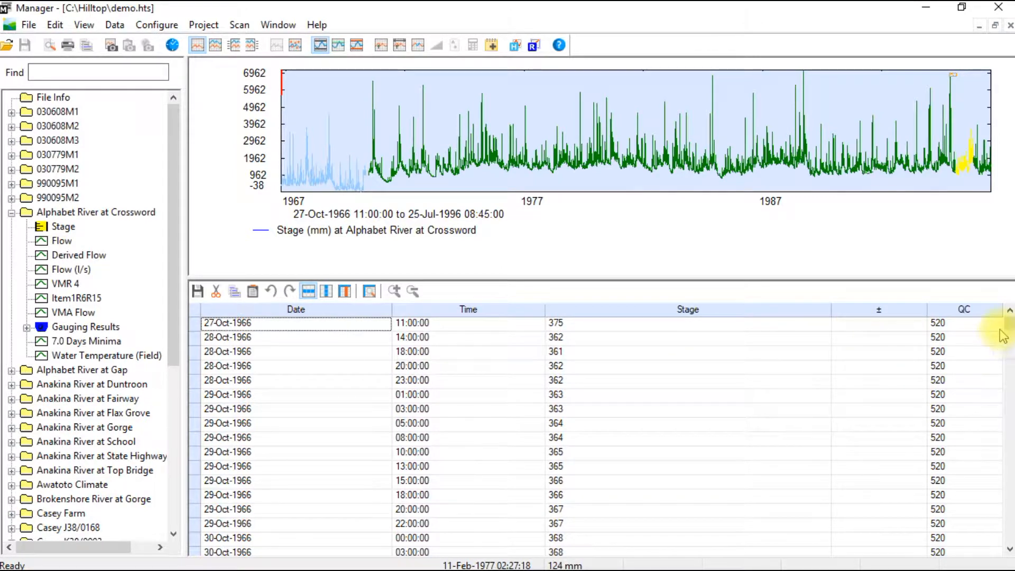
{"action": "left_click", "coordinate": [828, 72]}
{"action": "left_click_drag", "start_coordinate": [827, 72], "coordinate": [917, 199]}
{"action": "left_click", "coordinate": [695, 73]}
{"action": "left_click_drag", "start_coordinate": [696, 72], "coordinate": [796, 198]}
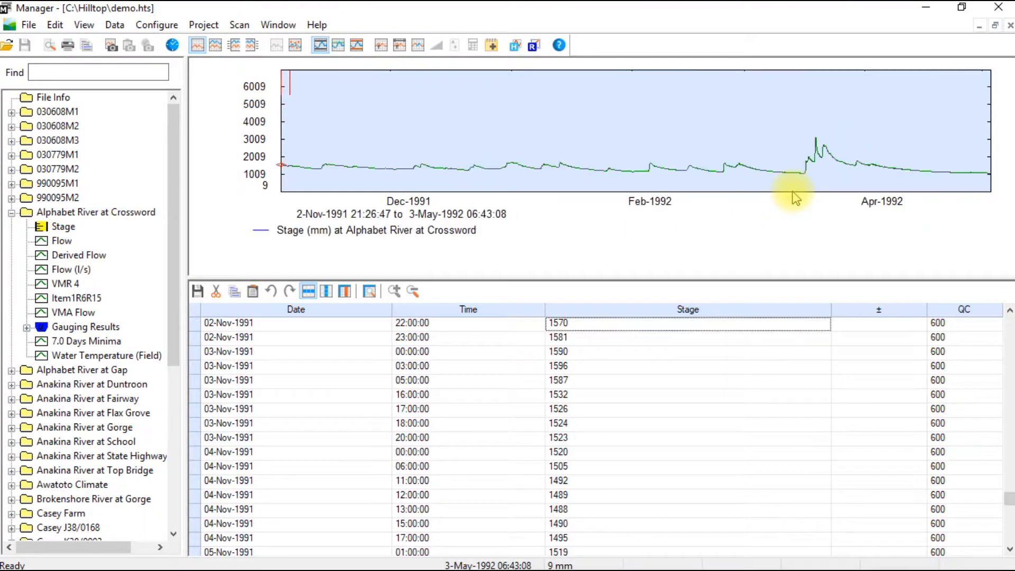
{"action": "left_click", "coordinate": [794, 213]}
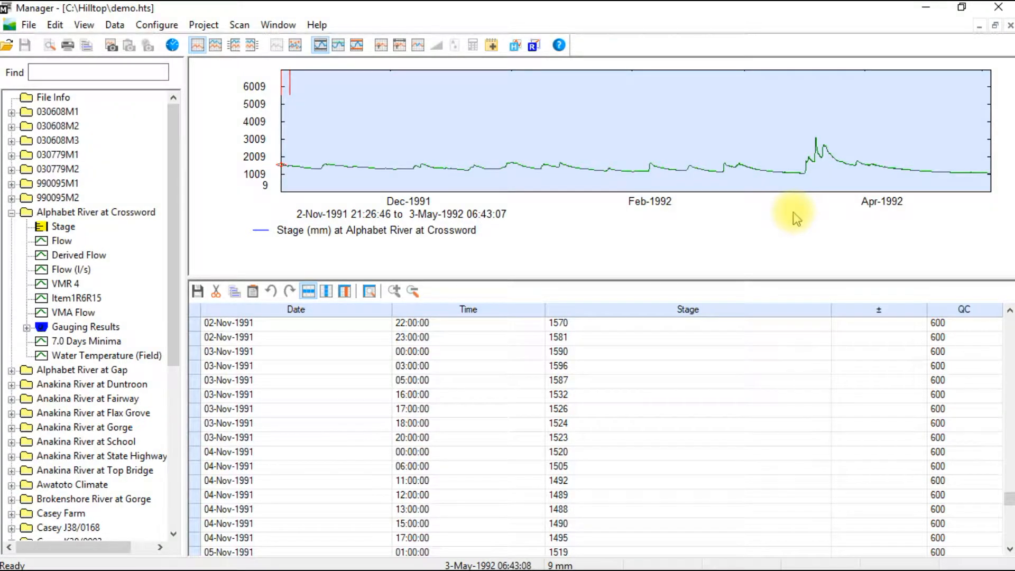
Zoom the graph out to the full record, zoom back in around November 1991, and page backward and forward through time.
{"action": "left_click", "coordinate": [414, 291]}
{"action": "left_click", "coordinate": [415, 292]}
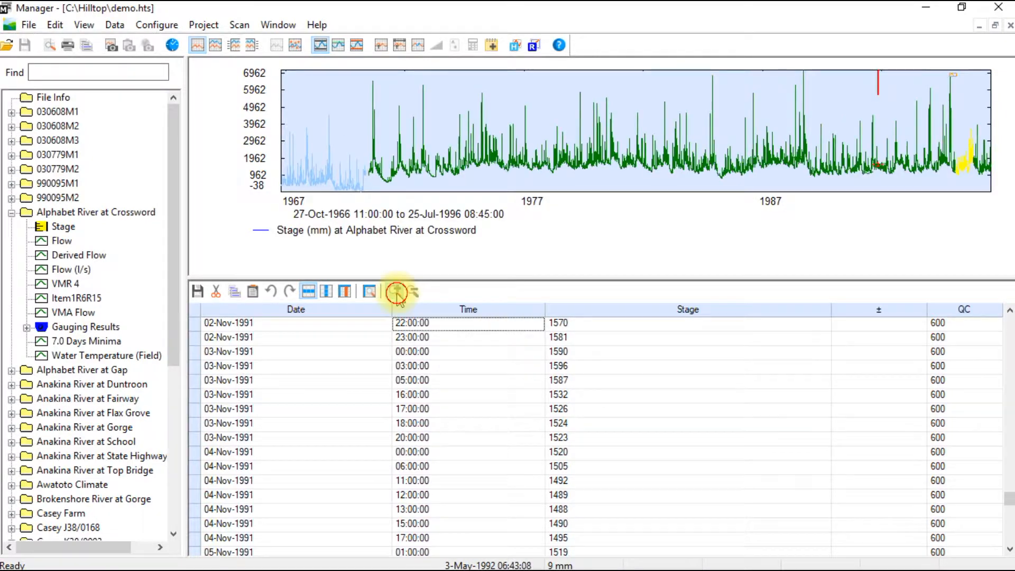
{"action": "left_click", "coordinate": [396, 294]}
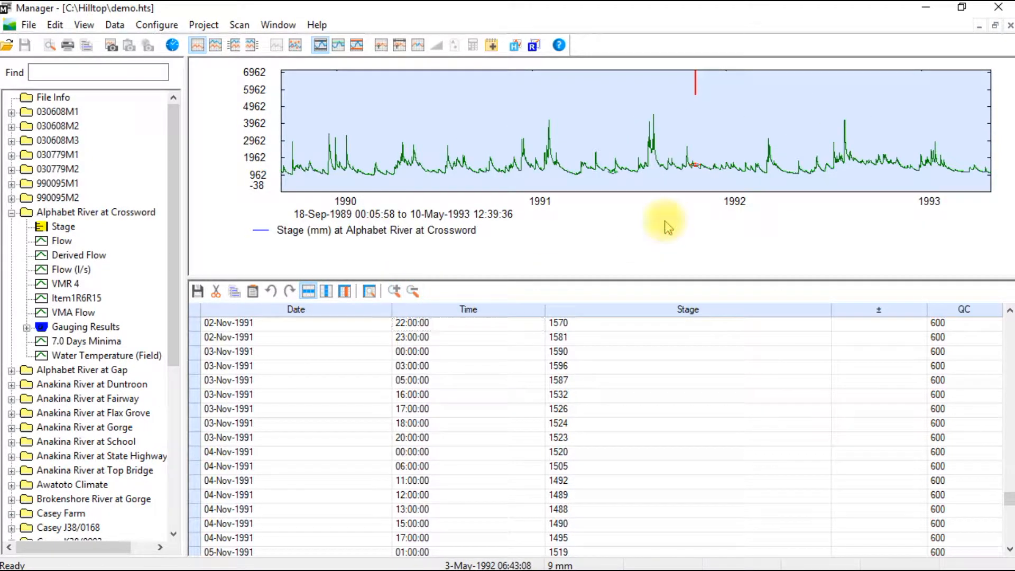
{"action": "key", "text": "Page_Up"}
{"action": "key", "text": "Page_Down"}
{"action": "key", "text": "Page_Down"}
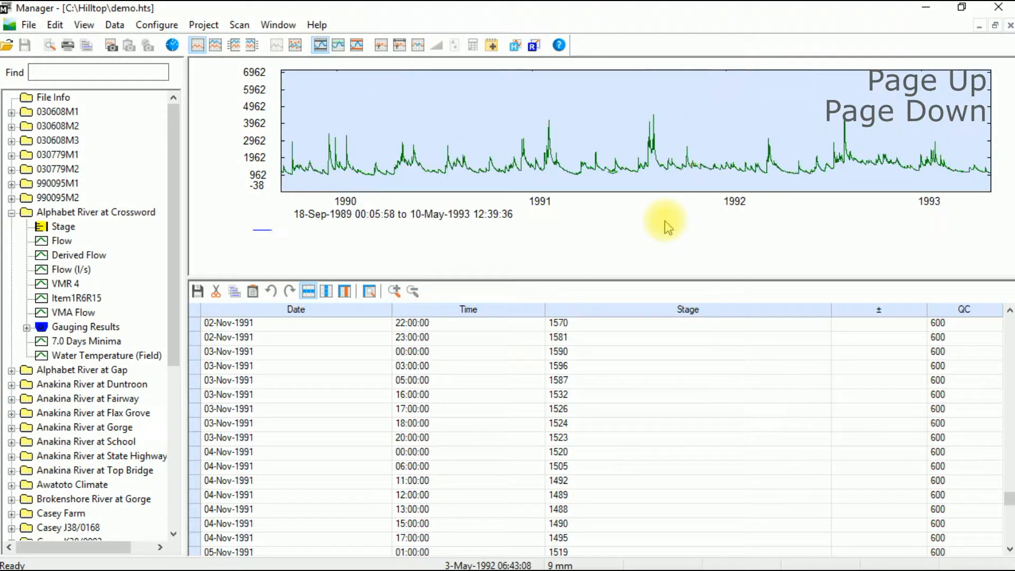
{"action": "key", "text": "Home"}
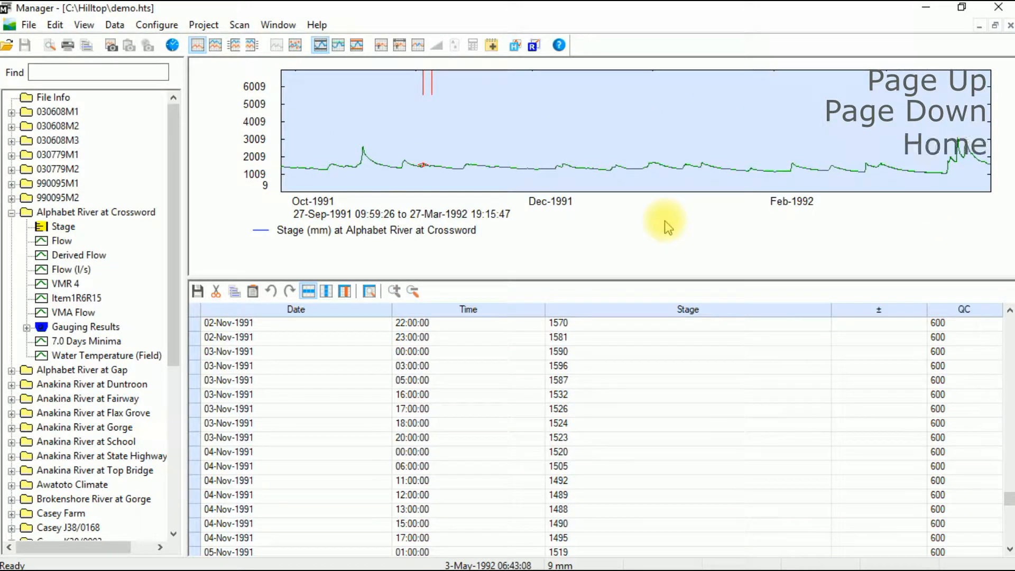
{"action": "key", "text": "End"}
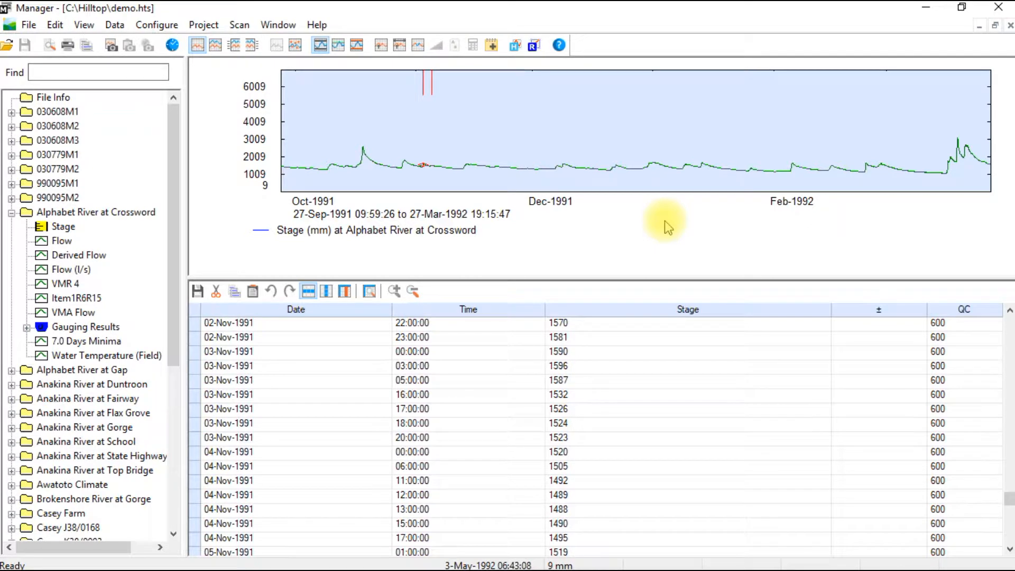
Locate the mid-January 1992 readings from the graph and set the 13-Jan-1992 08:00:00 stage value to 4000.
{"action": "left_click", "coordinate": [705, 164]}
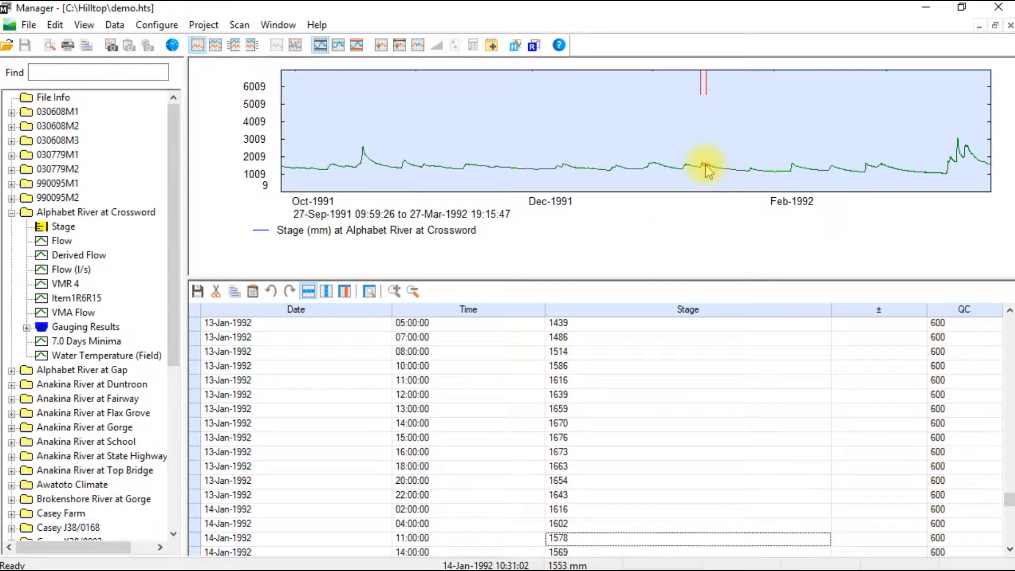
{"action": "left_click", "coordinate": [620, 351]}
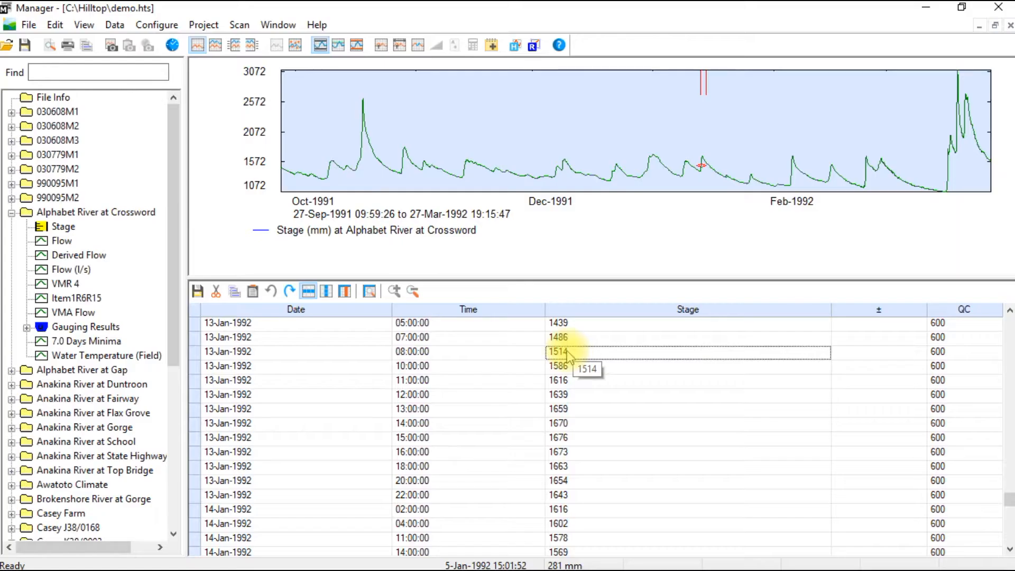
{"action": "left_click", "coordinate": [562, 351]}
{"action": "type", "text": "4000"}
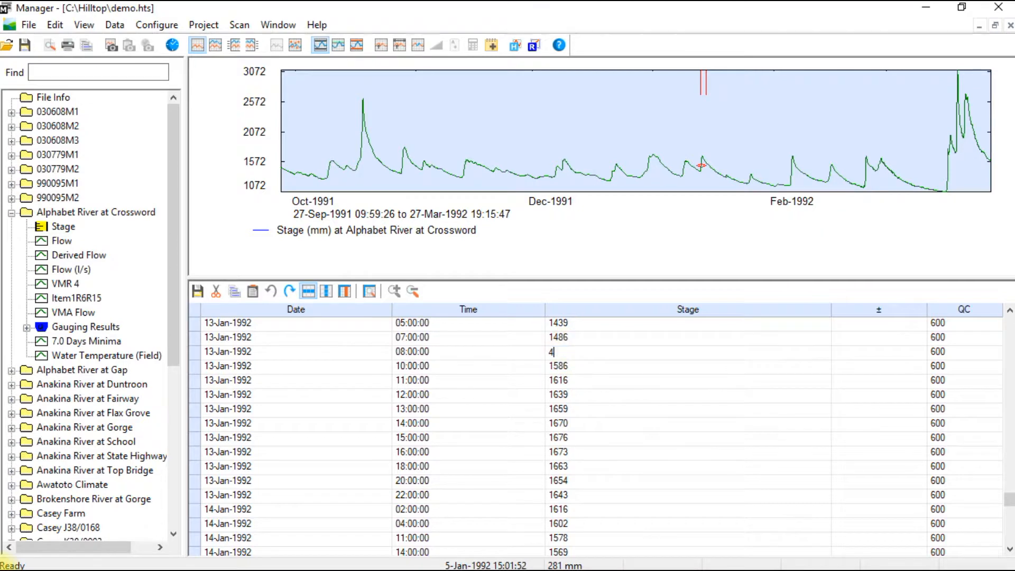
{"action": "key", "text": "Return"}
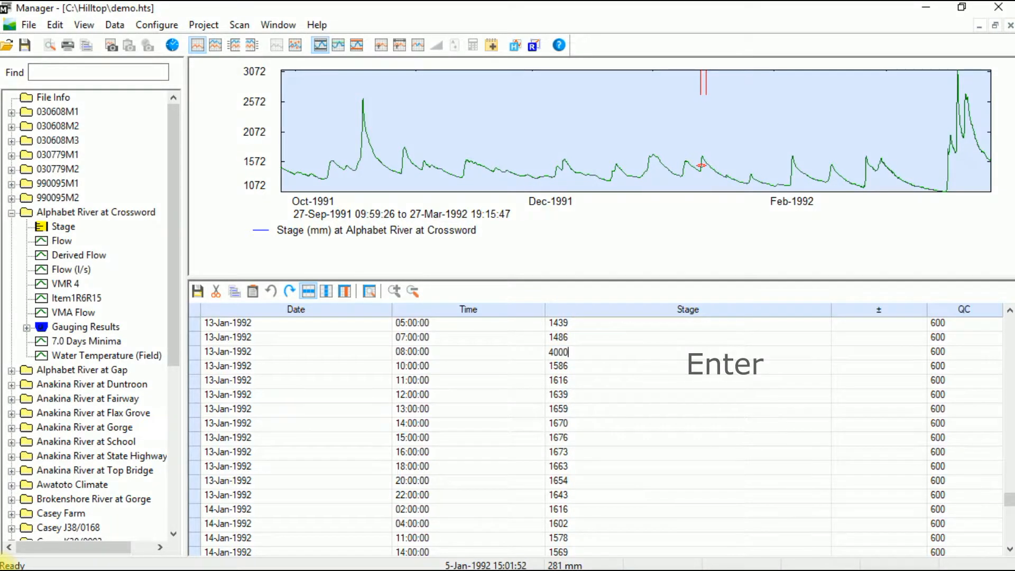
{"action": "key", "text": "Tab"}
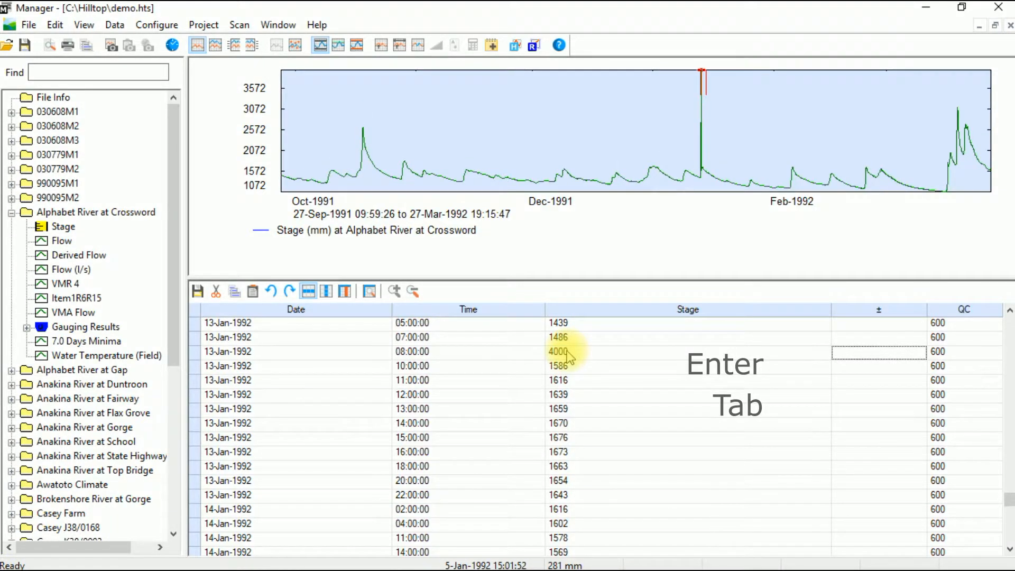
Edit the stage value of the 13-Jan-1992 10:00:00 reading in place, making it 1596.
{"action": "key", "text": "Down"}
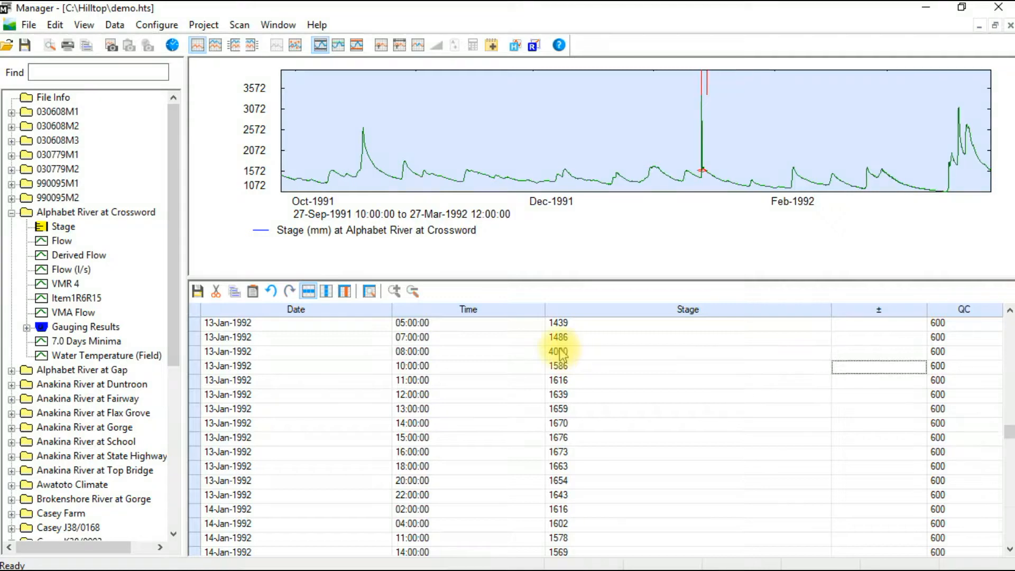
{"action": "key", "text": "Left"}
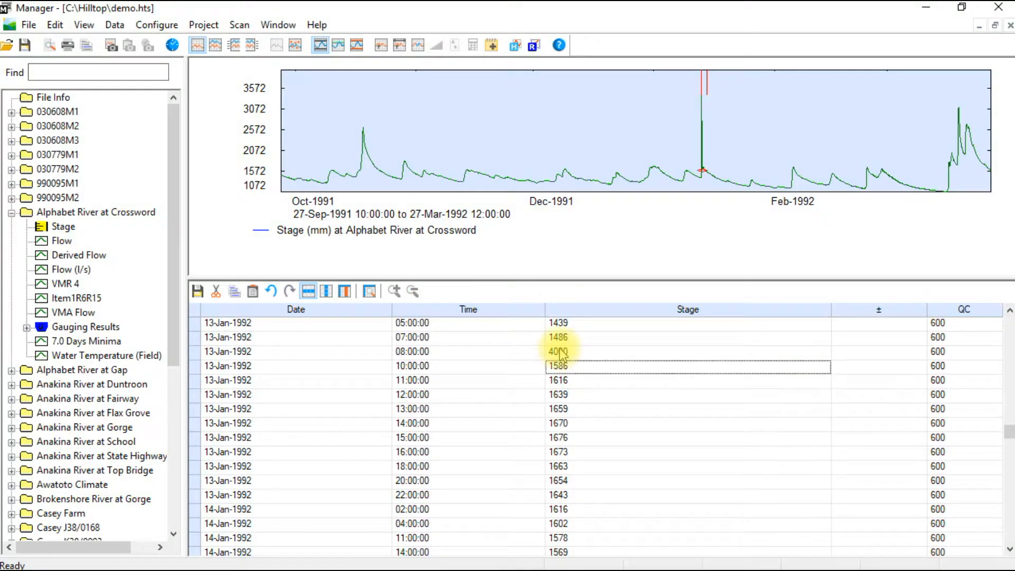
{"action": "key", "text": "F2"}
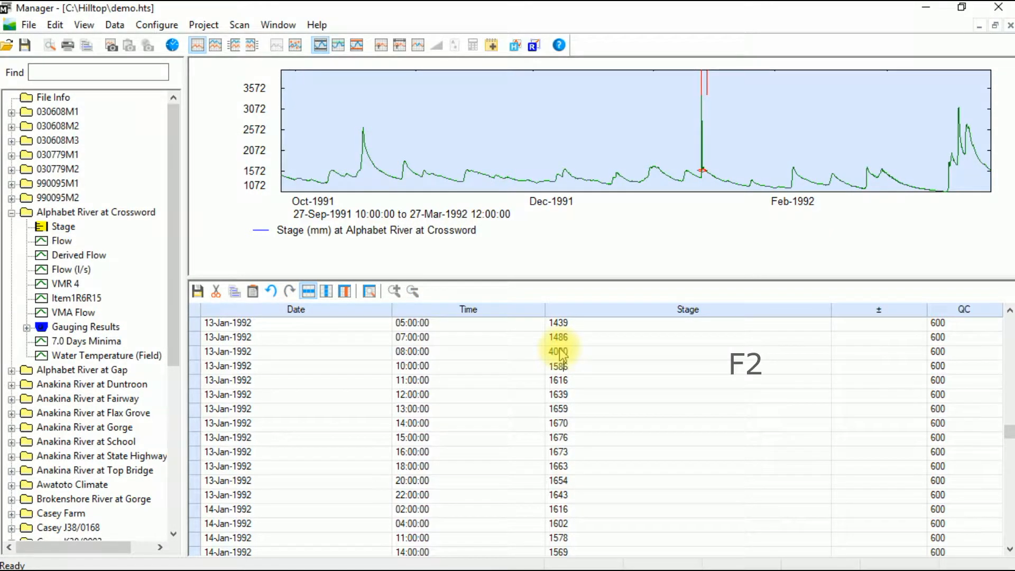
{"action": "type", "text": "9"}
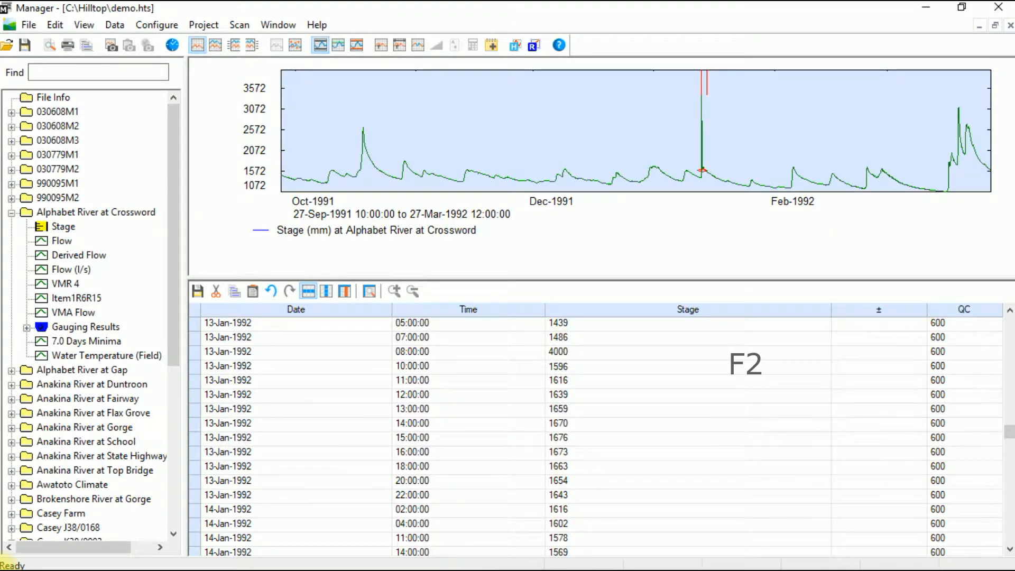
{"action": "key", "text": "Return"}
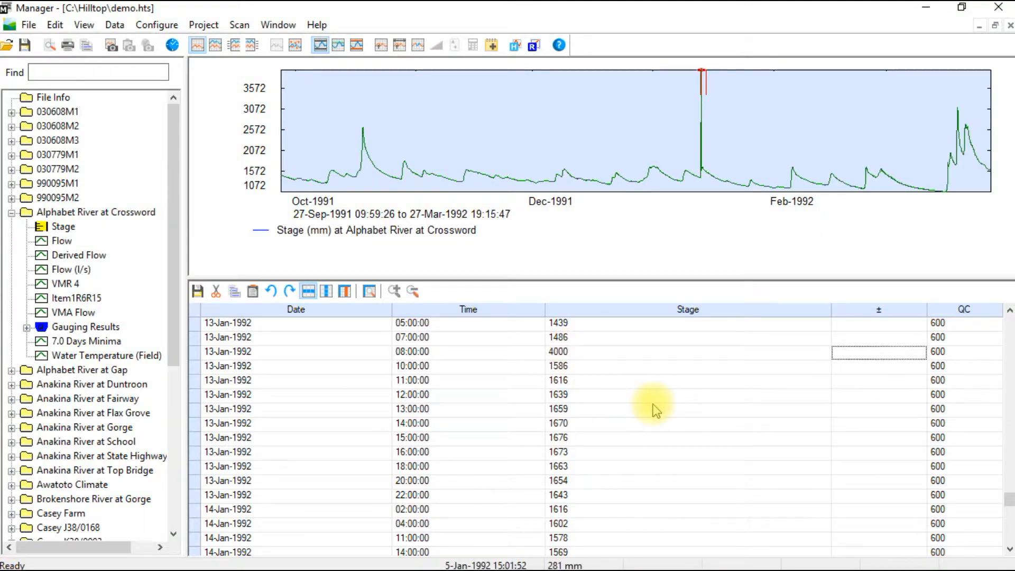
Browse the data table from January 1992 back to the late September 1989 readings.
{"action": "scroll", "coordinate": [650, 398], "scroll_direction": "up", "scroll_amount": 3}
{"action": "scroll", "coordinate": [649, 398], "scroll_direction": "down", "scroll_amount": 7}
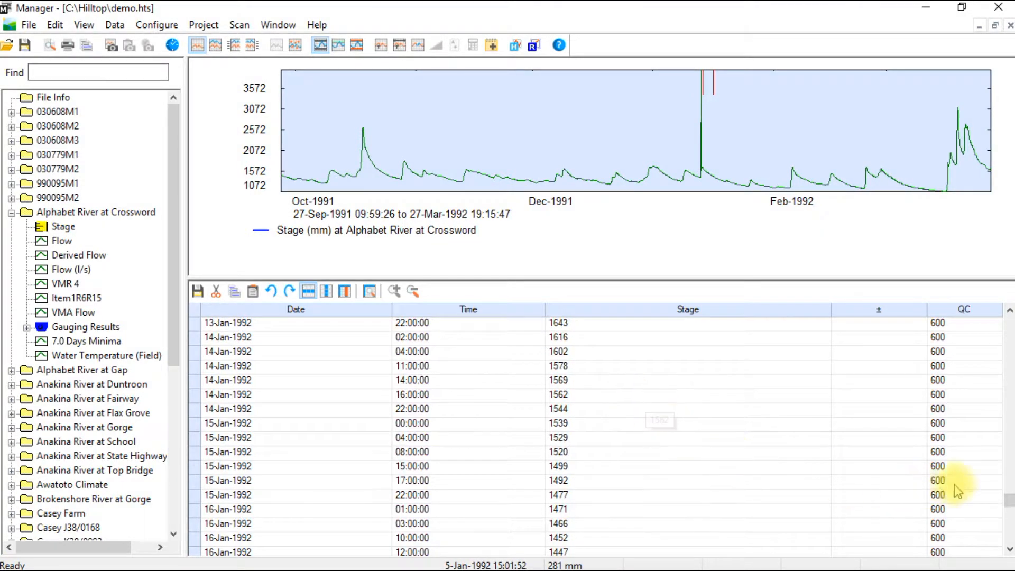
{"action": "mouse_move", "coordinate": [1009, 499]}
{"action": "left_mouse_down"}
{"action": "mouse_move", "coordinate": [1011, 442]}
{"action": "mouse_move", "coordinate": [1011, 483]}
{"action": "left_mouse_up"}
{"action": "left_click", "coordinate": [1010, 483]}
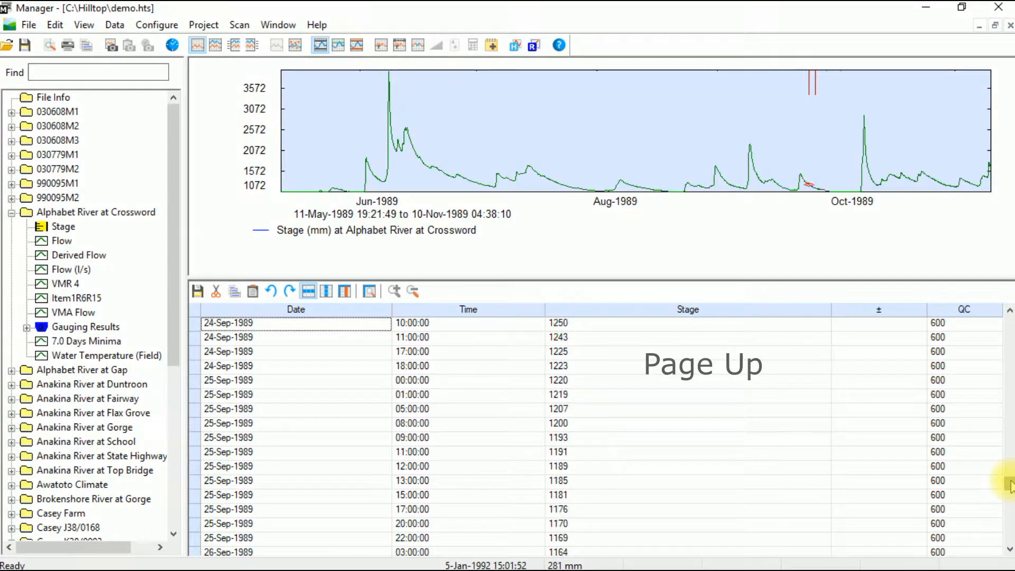
{"action": "left_click", "coordinate": [1011, 484]}
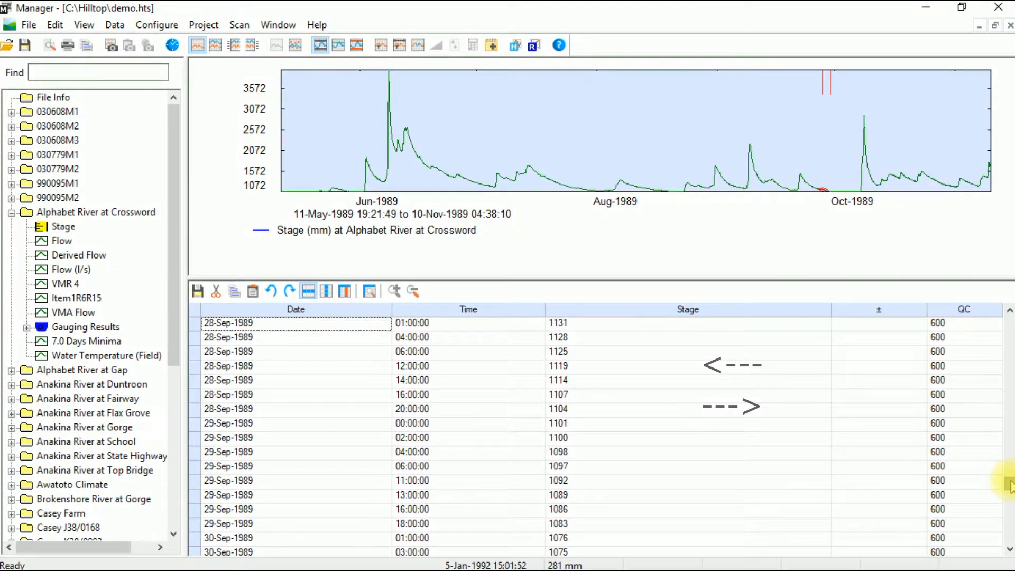
Move between cells of the 28-Sep-1989 readings, finishing on the quality code of the 12:00:00 row.
{"action": "key", "text": "Right"}
{"action": "key", "text": "Right"}
{"action": "key", "text": "Down"}
{"action": "key", "text": "Down"}
{"action": "key", "text": "Down"}
{"action": "key", "text": "Left"}
{"action": "key", "text": "Left"}
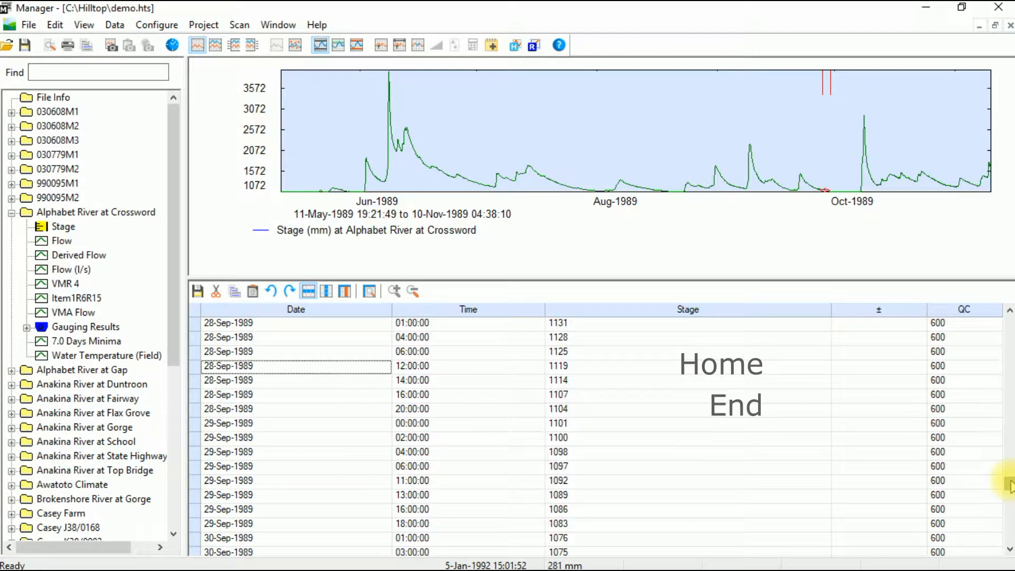
{"action": "key", "text": "End"}
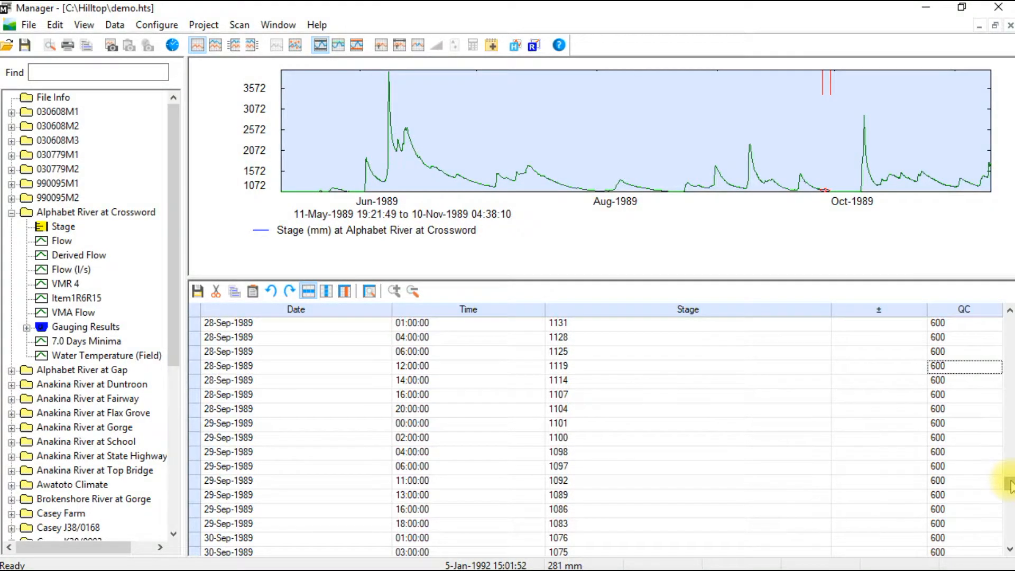
Go to the end of the record and delete the 24-Jul-1996 20:00:00 reading.
{"action": "key", "text": "ctrl+Home"}
{"action": "key", "text": "ctrl+End"}
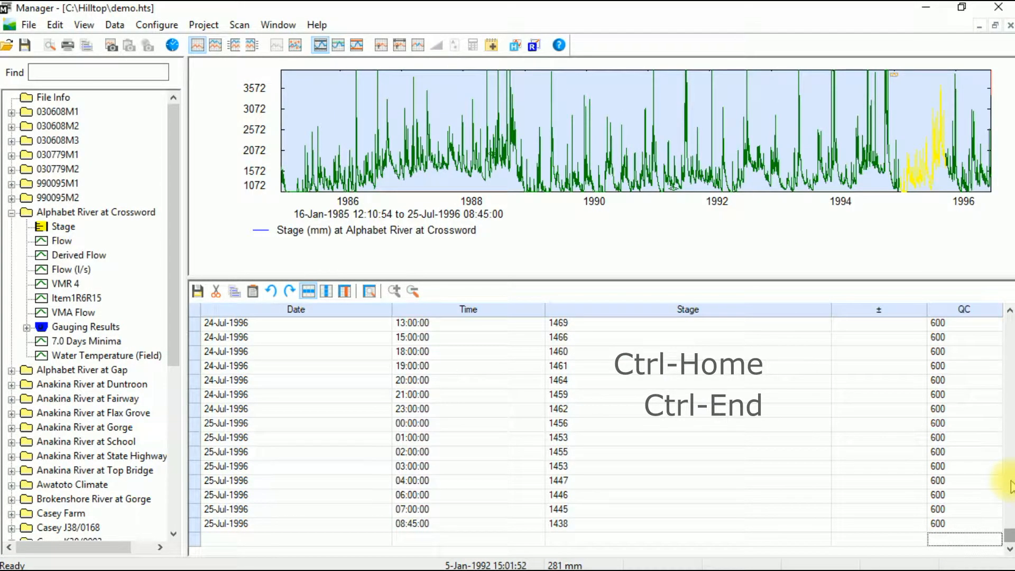
{"action": "left_click", "coordinate": [527, 382]}
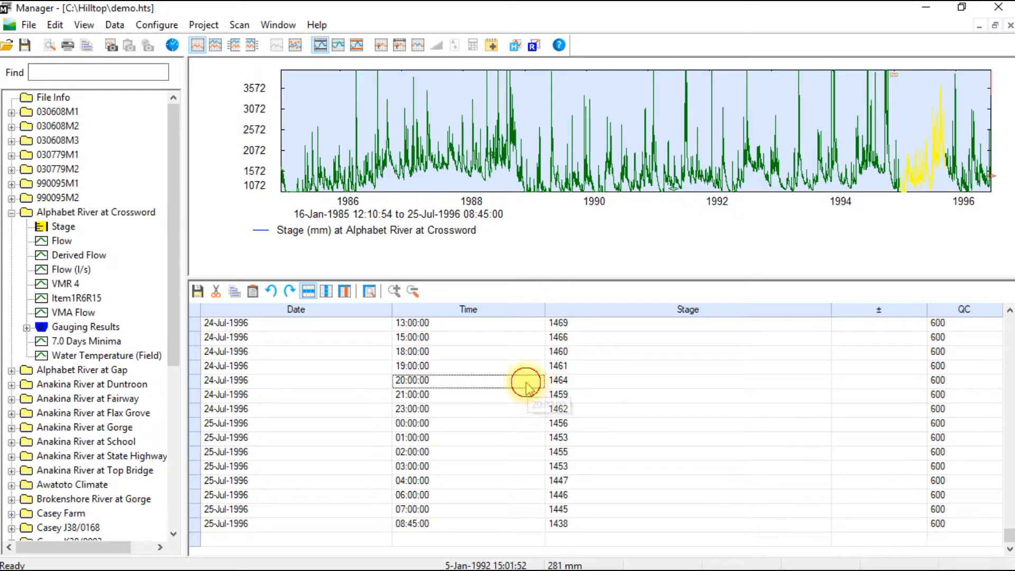
{"action": "key", "text": "Delete"}
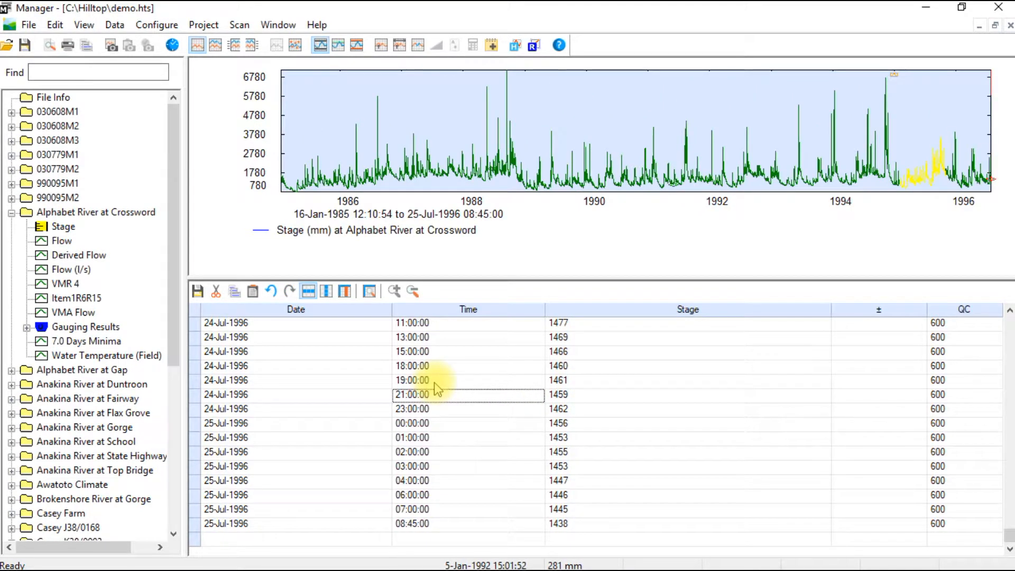
Insert an empty row above the 24-Jul-1996 21:00:00 reading, and try undoing and redoing the row change.
{"action": "key", "text": "ctrl+Delete"}
{"action": "key", "text": "ctrl+Insert"}
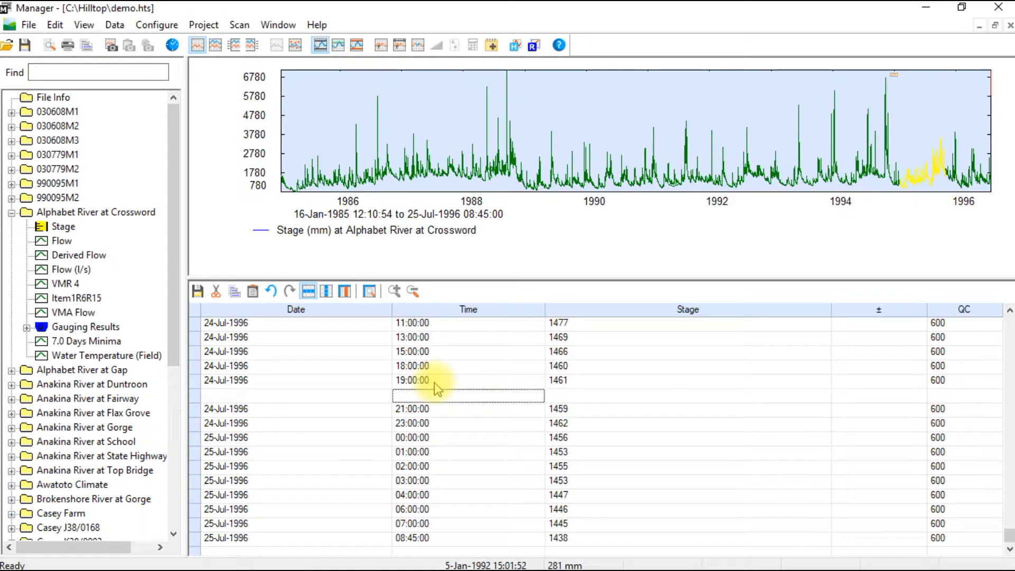
{"action": "key", "text": "Delete"}
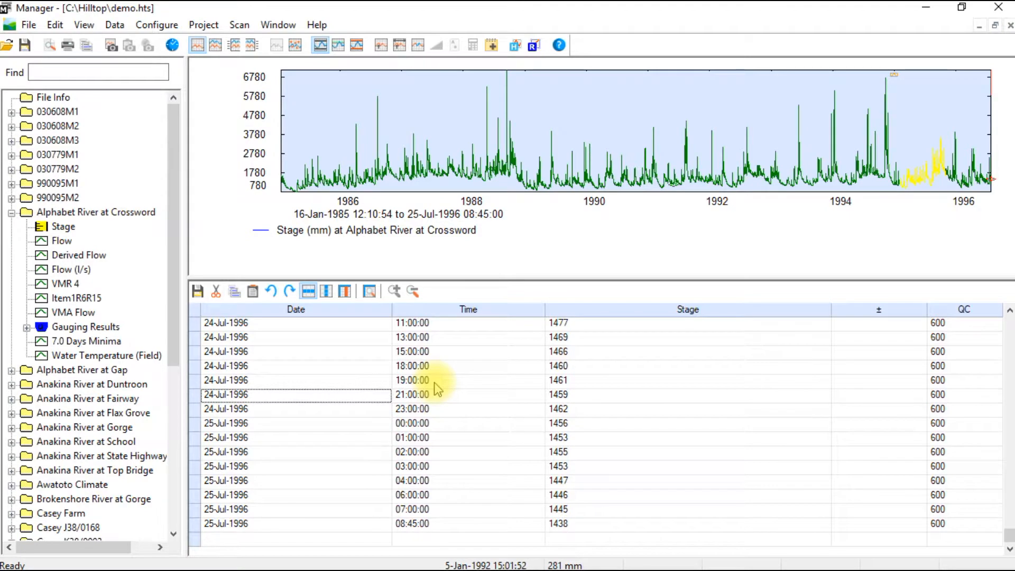
{"action": "key", "text": "ctrl+z"}
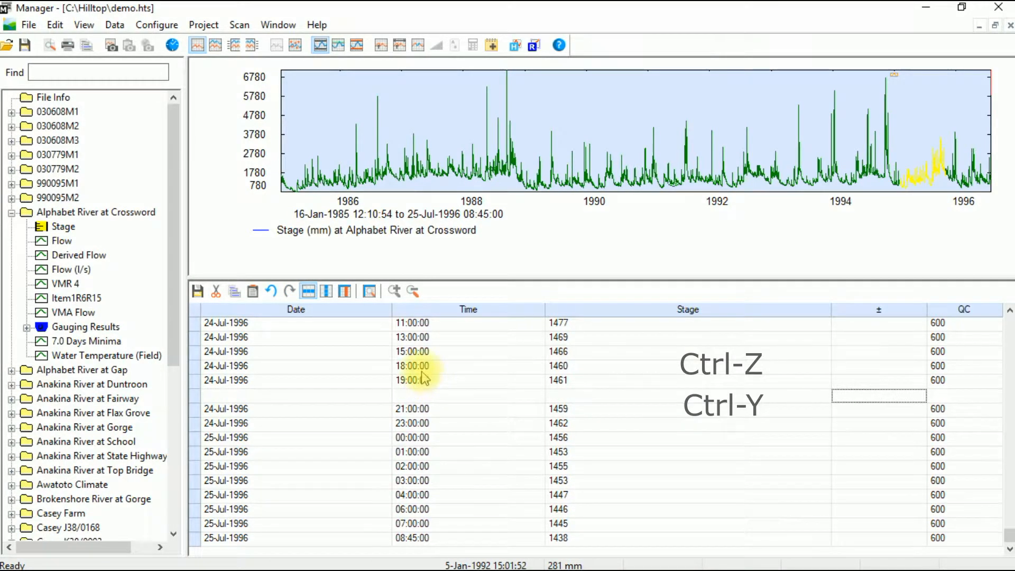
{"action": "key", "text": "ctrl+y"}
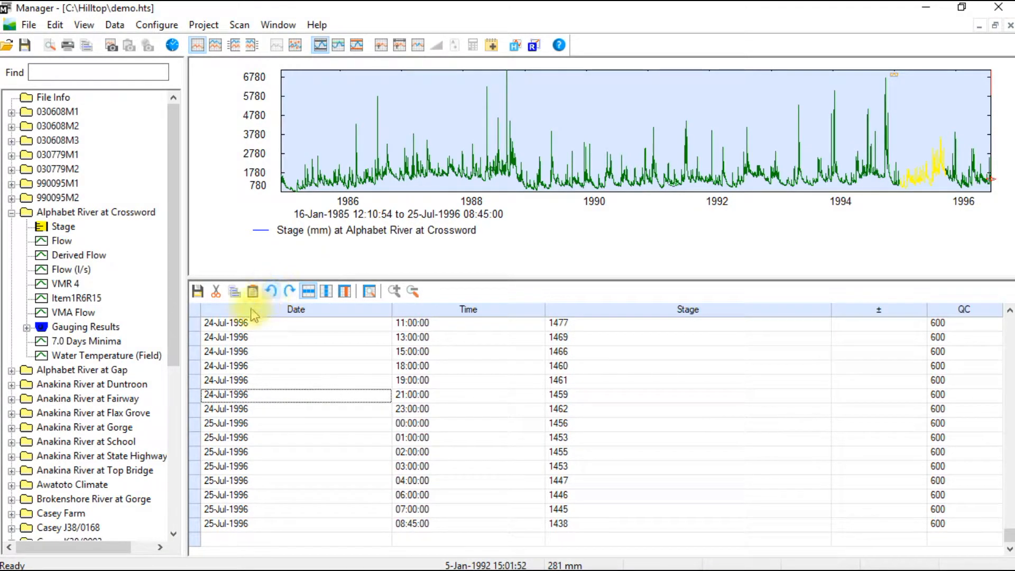
Delete the consecutive 25-Jul-1996 readings from 02:00:00 to 04:00:00.
{"action": "left_click_drag", "start_coordinate": [225, 351], "coordinate": [226, 427]}
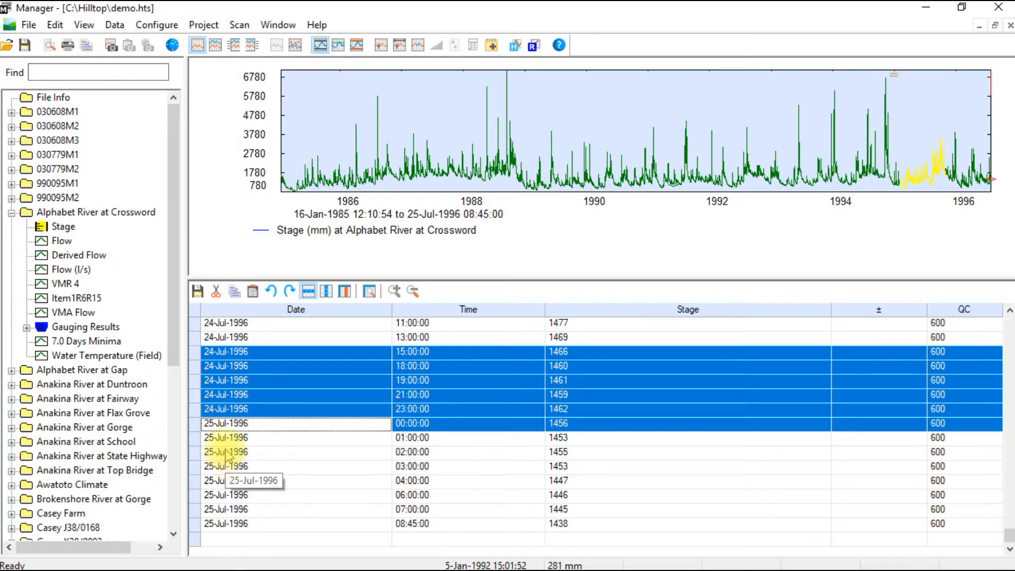
{"action": "left_click", "coordinate": [227, 453]}
{"action": "key", "text": "shift+Up"}
{"action": "key", "text": "shift+Up"}
{"action": "key", "text": "shift+Up"}
{"action": "key", "text": "shift+Up"}
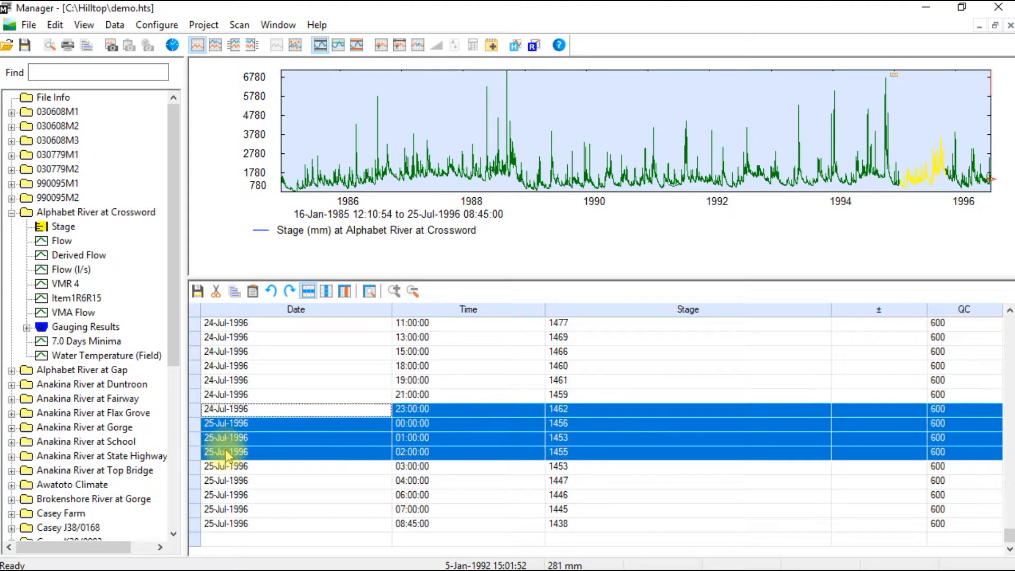
{"action": "key", "text": "shift+Down"}
{"action": "key", "text": "shift+Down"}
{"action": "key", "text": "shift+Down"}
{"action": "key", "text": "shift+Down"}
{"action": "key", "text": "shift+Down"}
{"action": "key", "text": "shift+Down"}
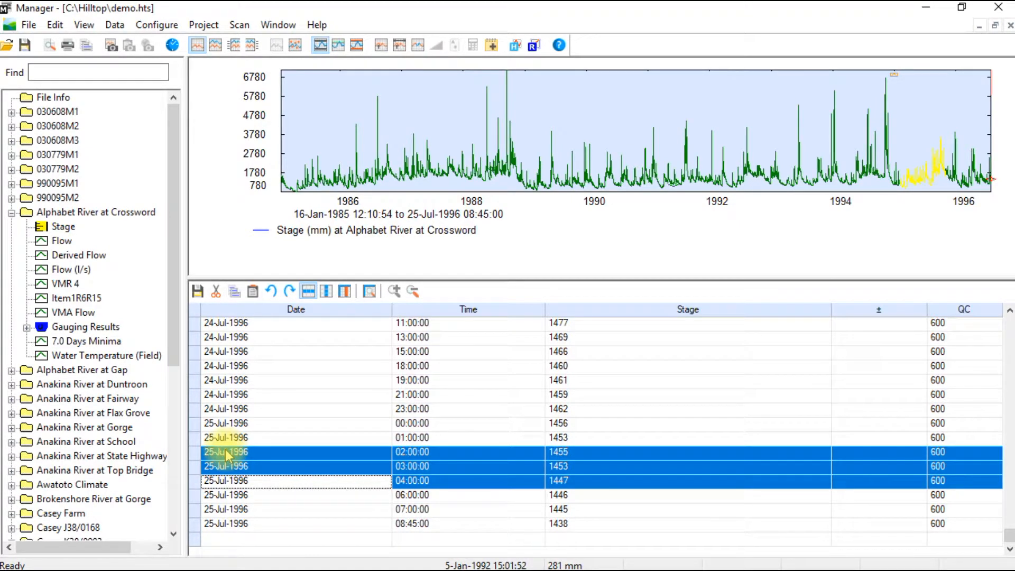
{"action": "key", "text": "ctrl+c"}
{"action": "key", "text": "ctrl+x"}
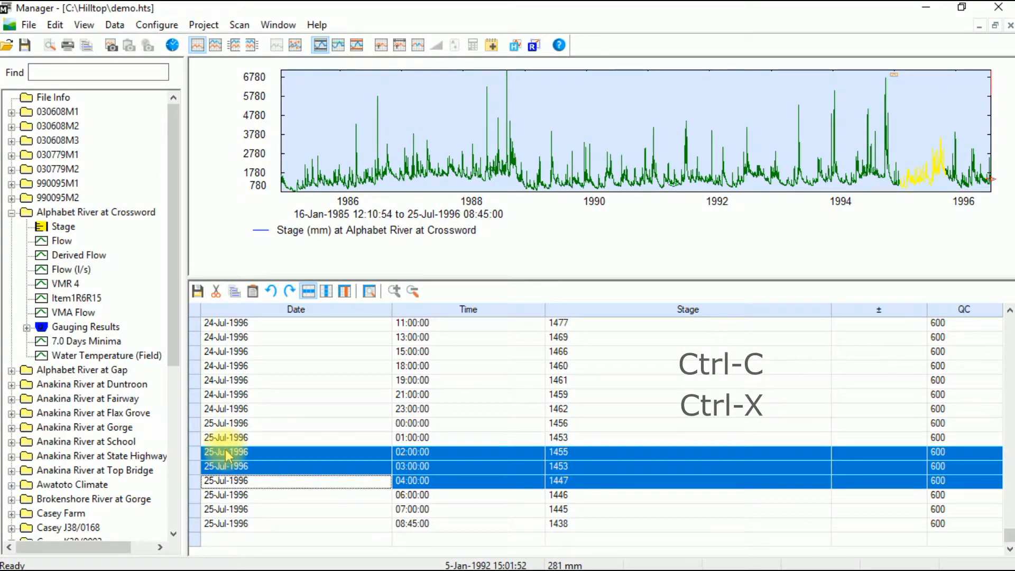
{"action": "key", "text": "ctrl+v"}
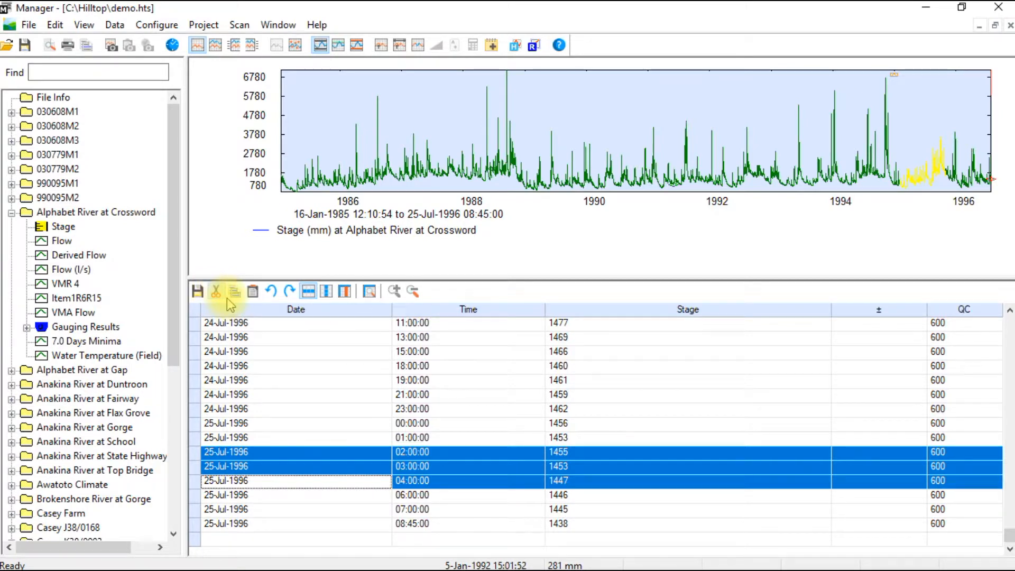
{"action": "key", "text": "Delete"}
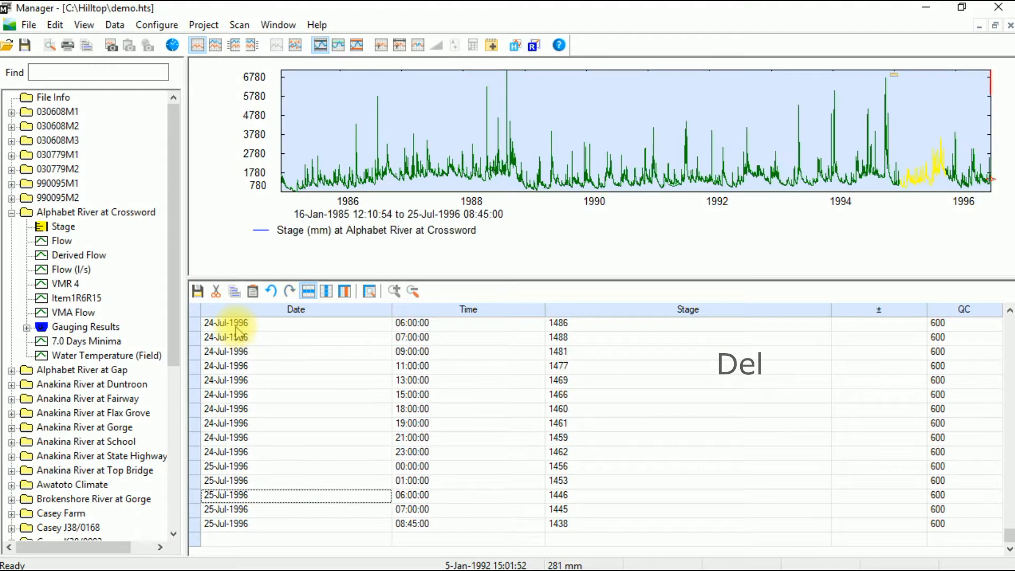
Switch the data table to column selection and select the whole Time column.
{"action": "left_click", "coordinate": [328, 292]}
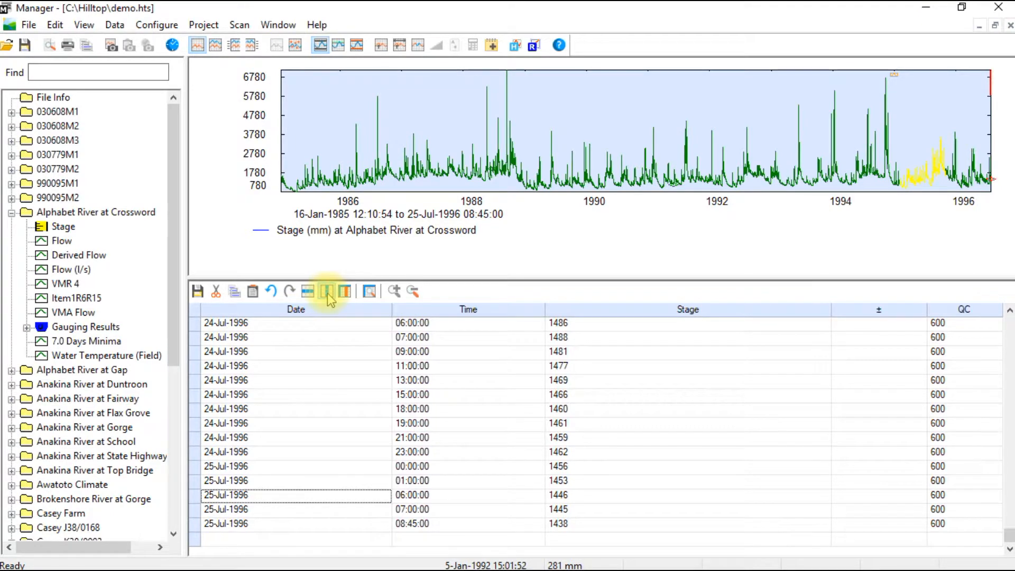
{"action": "key", "text": "ctrl+k"}
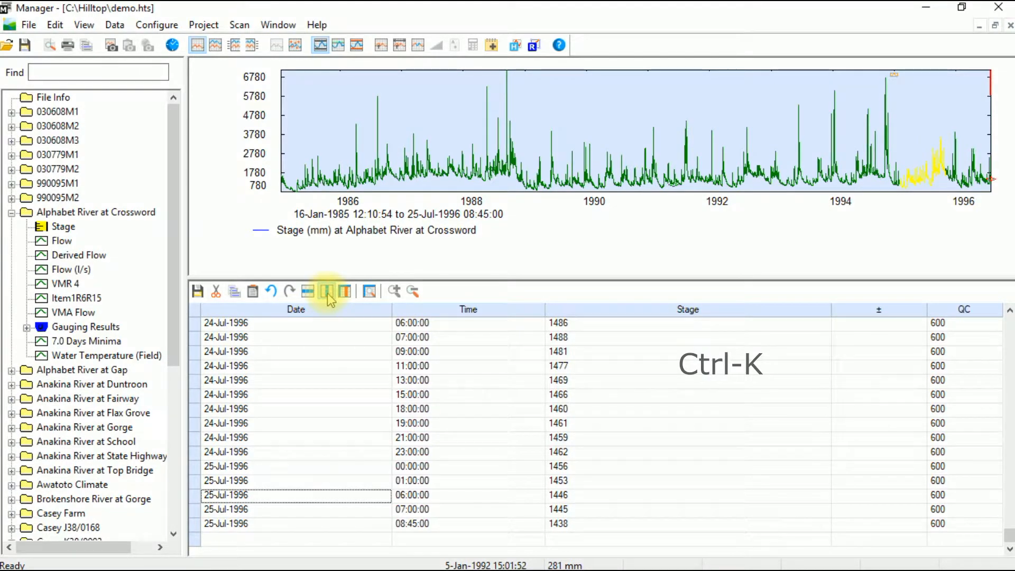
{"action": "left_click", "coordinate": [408, 311]}
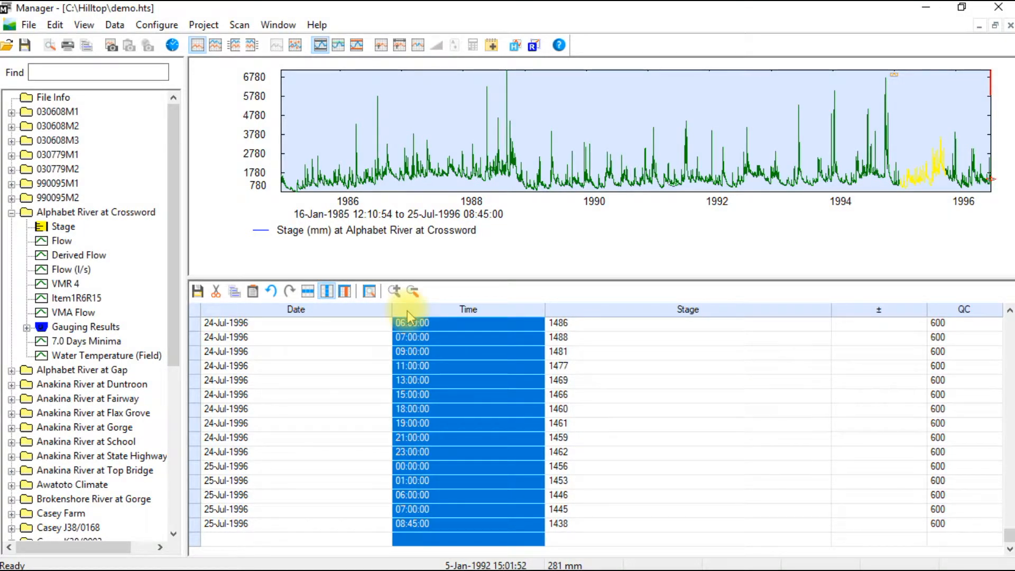
Select the 24-Jul-1996 stage values from 11:00:00 to 23:00:00, and show the editing options for the entire Stage column.
{"action": "left_click", "coordinate": [585, 367]}
{"action": "left_click_drag", "start_coordinate": [584, 377], "coordinate": [583, 451]}
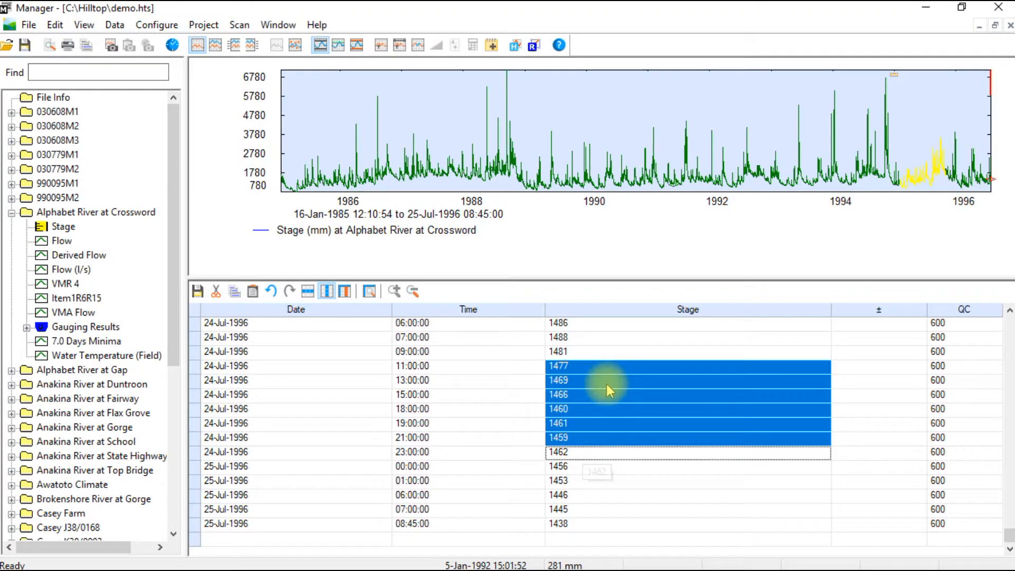
{"action": "left_click", "coordinate": [590, 311]}
{"action": "right_click", "coordinate": [590, 311]}
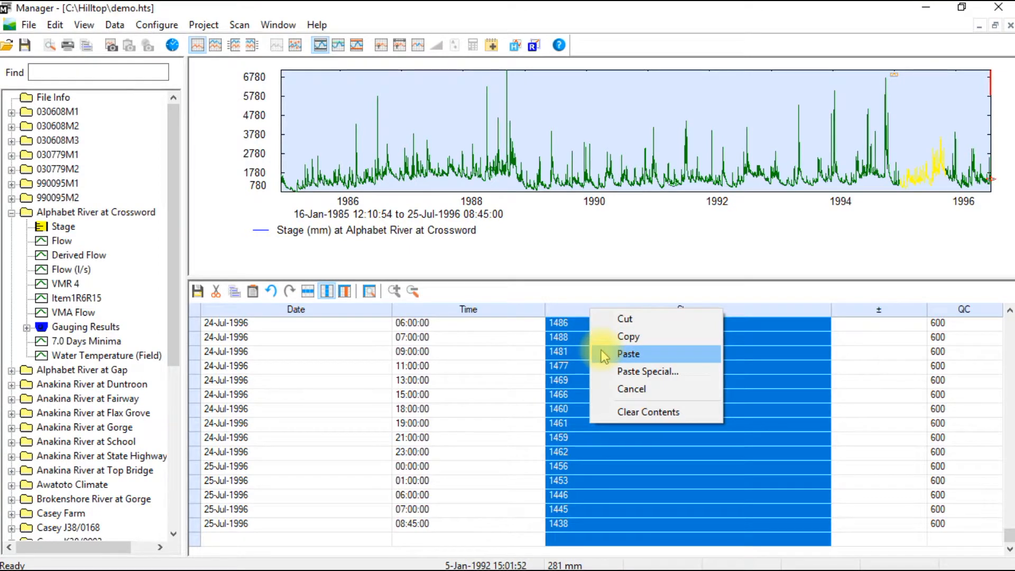
{"action": "left_click", "coordinate": [313, 296]}
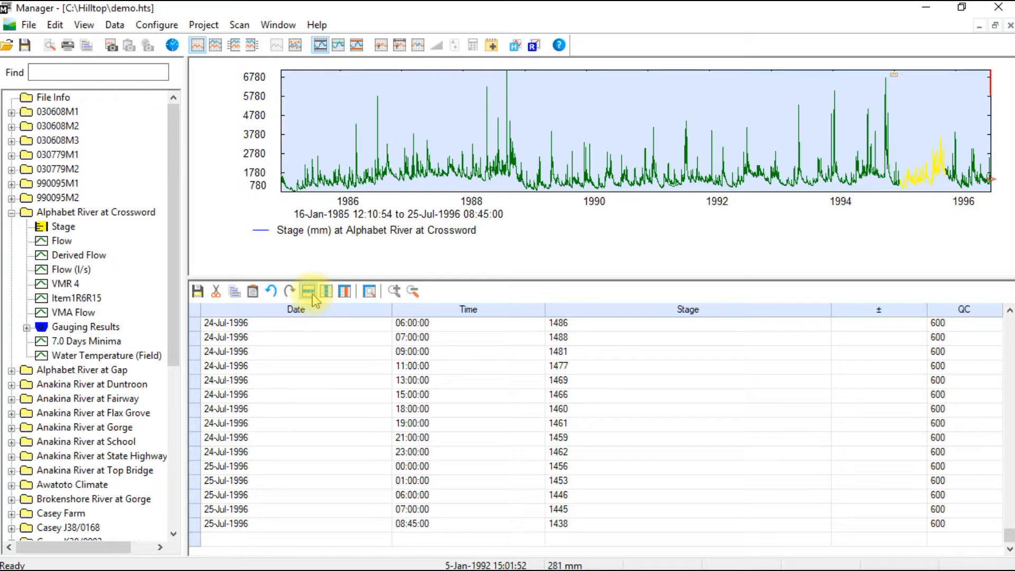
Find the date 24-jul-1996 and replace every occurrence with 25-jul-1996.
{"action": "left_click", "coordinate": [370, 290]}
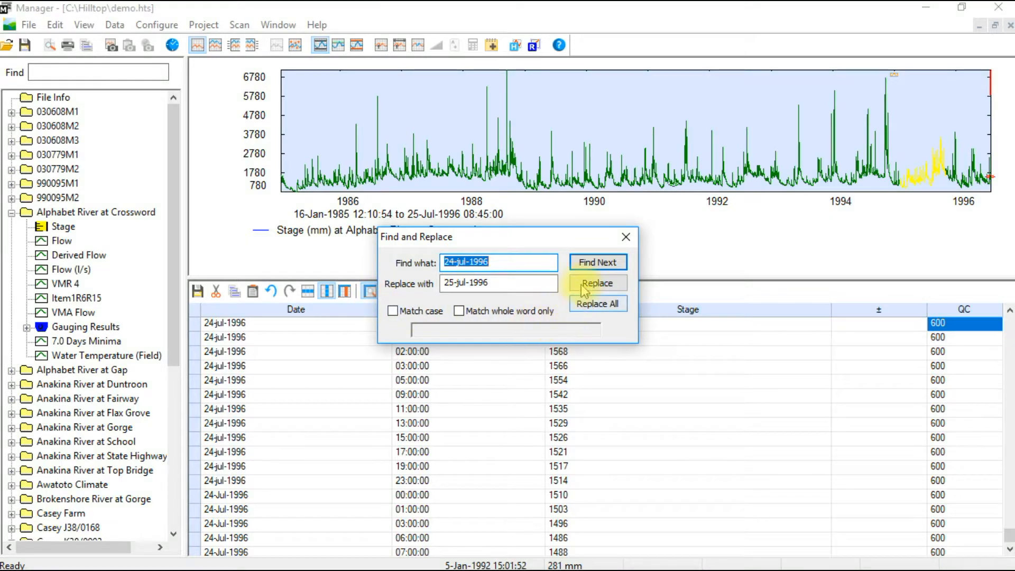
{"action": "left_click", "coordinate": [587, 264]}
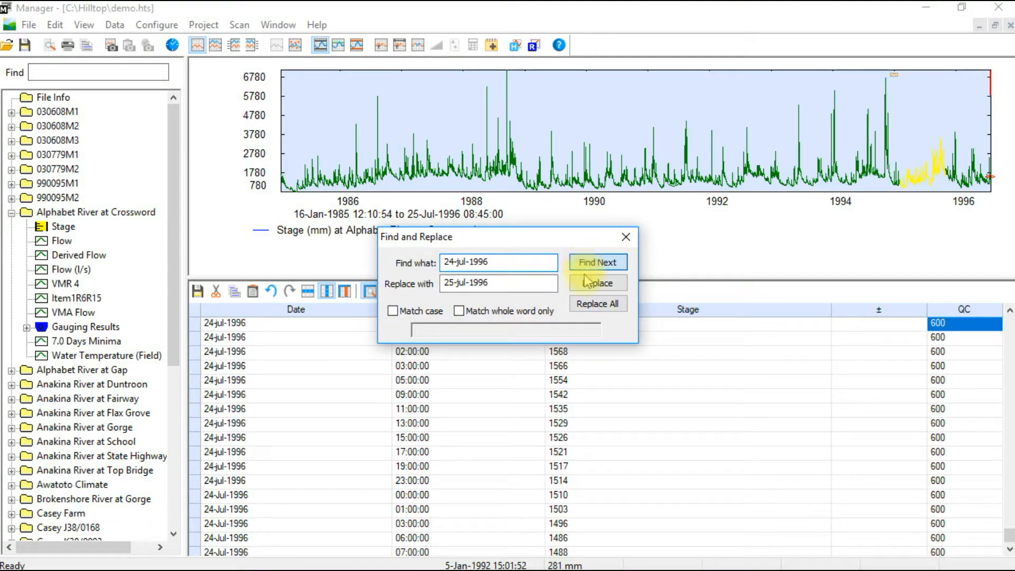
{"action": "left_click", "coordinate": [587, 283]}
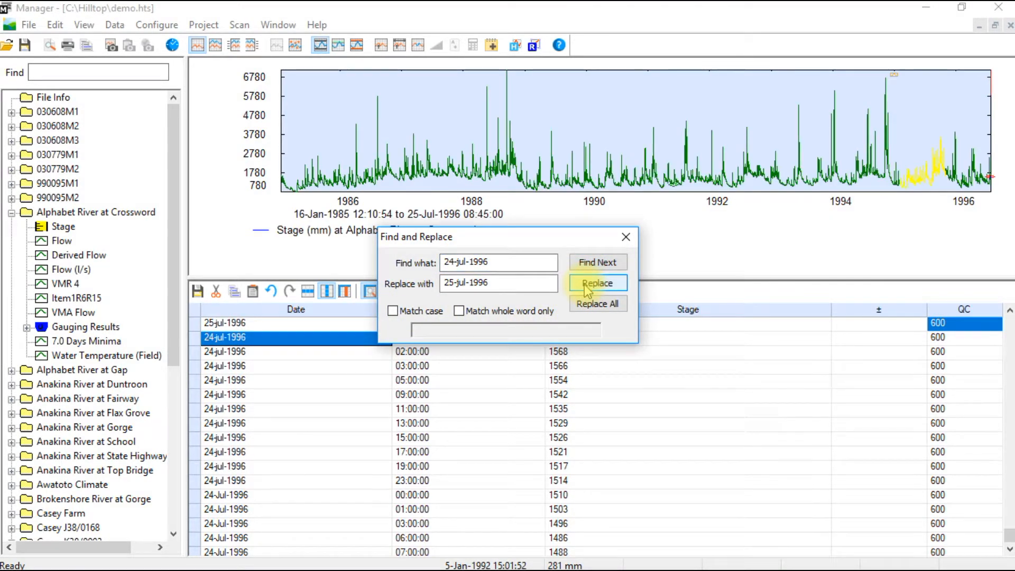
{"action": "left_click", "coordinate": [591, 308]}
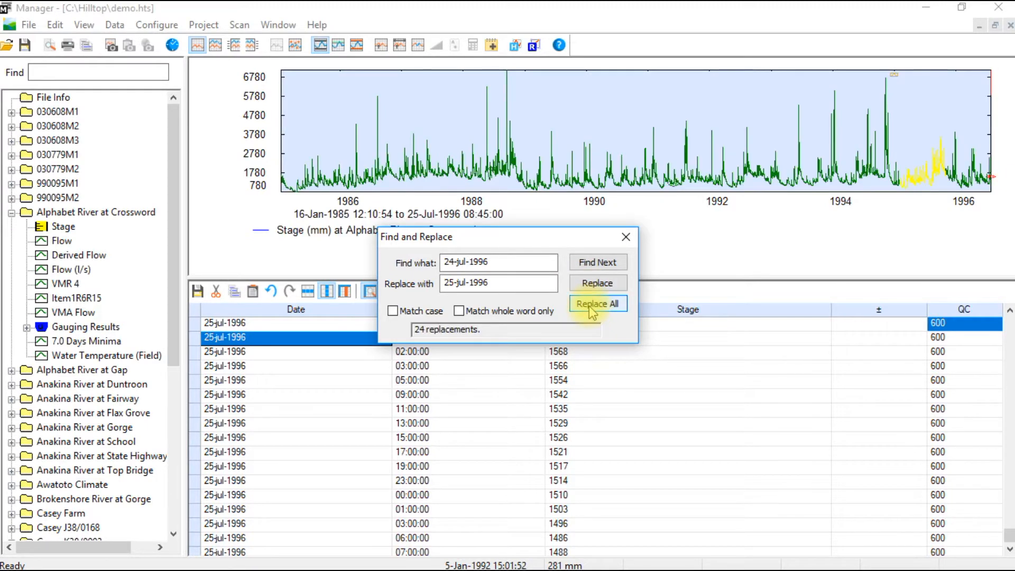
{"action": "left_click", "coordinate": [626, 237]}
Fill the quality codes from the 02:00:00 (1568) row to the 00:00:00 (1510) row with 400, including non-empty cells.
{"action": "left_click_drag", "start_coordinate": [960, 350], "coordinate": [969, 495]}
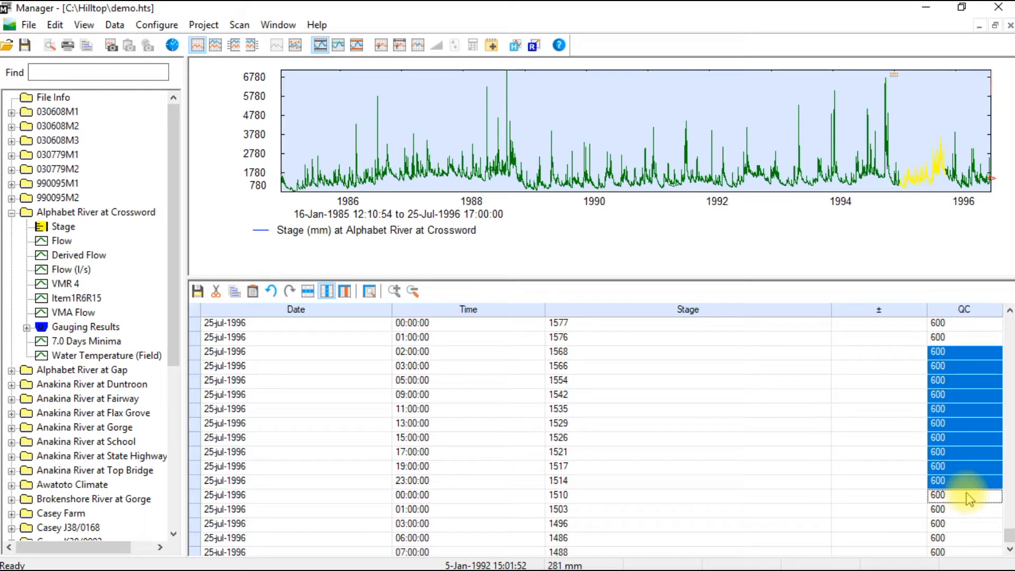
{"action": "left_click", "coordinate": [345, 291]}
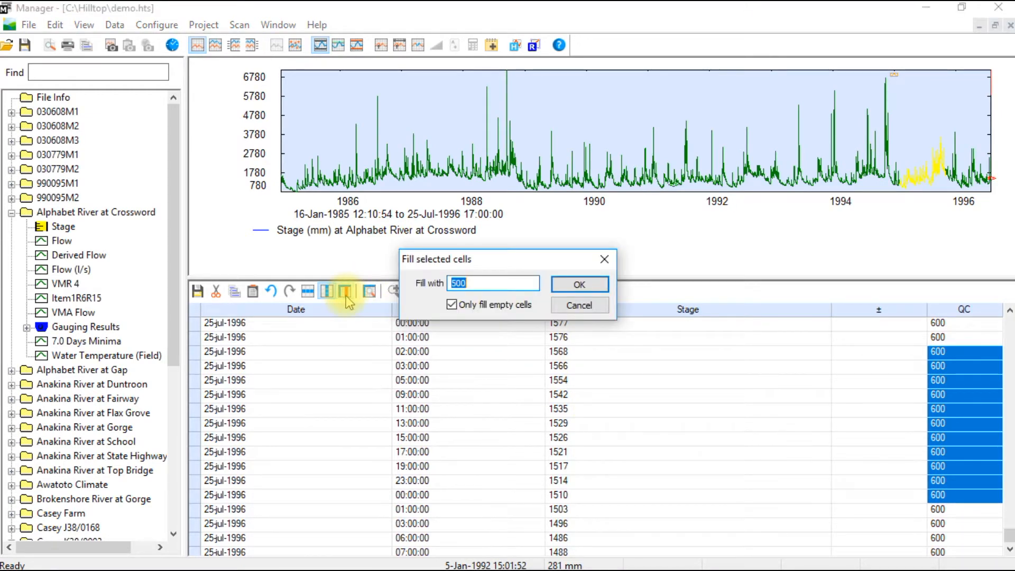
{"action": "type", "text": "400"}
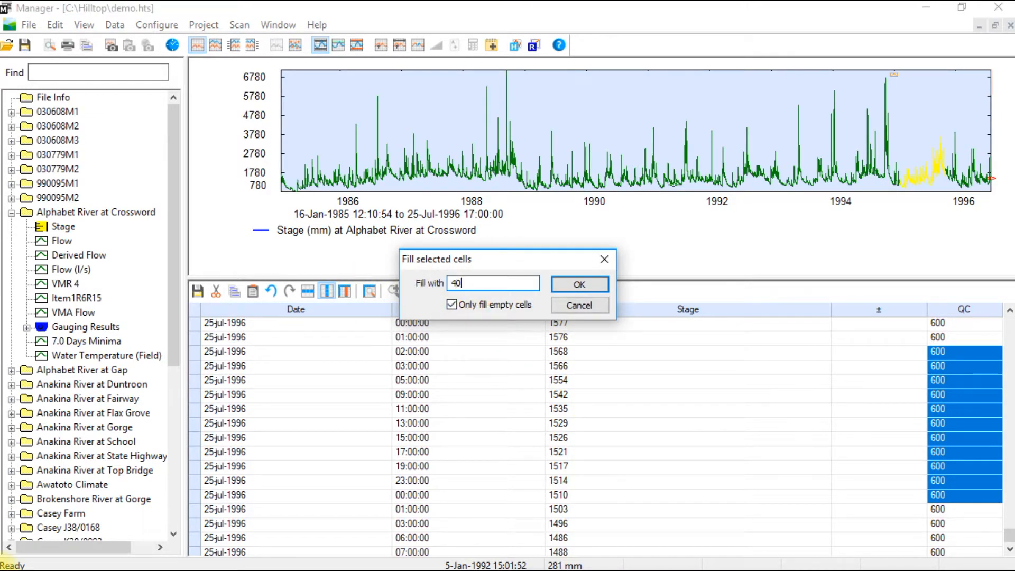
{"action": "left_click", "coordinate": [452, 305]}
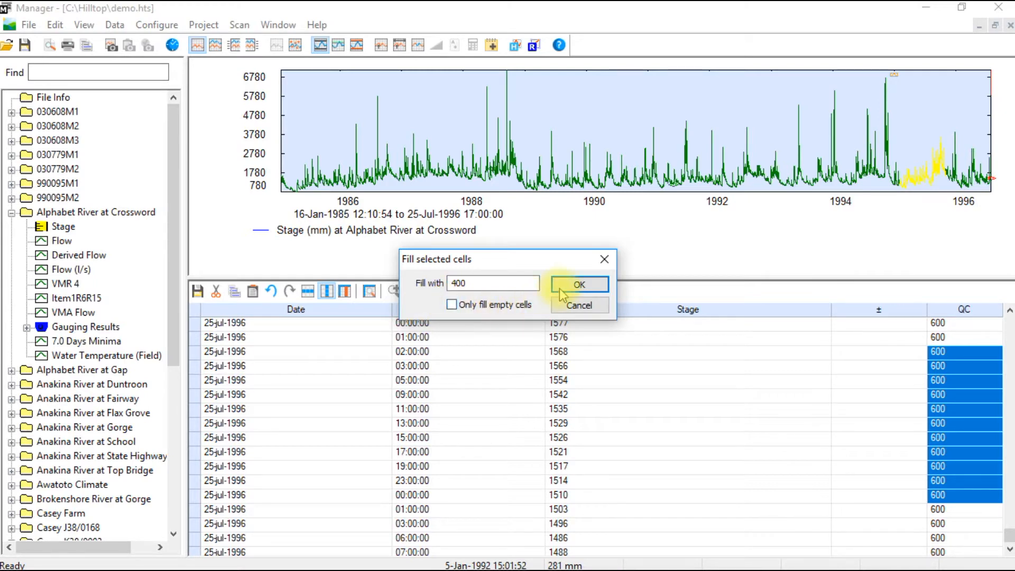
{"action": "left_click", "coordinate": [580, 284]}
Fill the 400 quality code down to the table's last row, and save the data to the file.
{"action": "left_click_drag", "start_coordinate": [947, 497], "coordinate": [948, 560]}
{"action": "key", "text": "ctrl+d"}
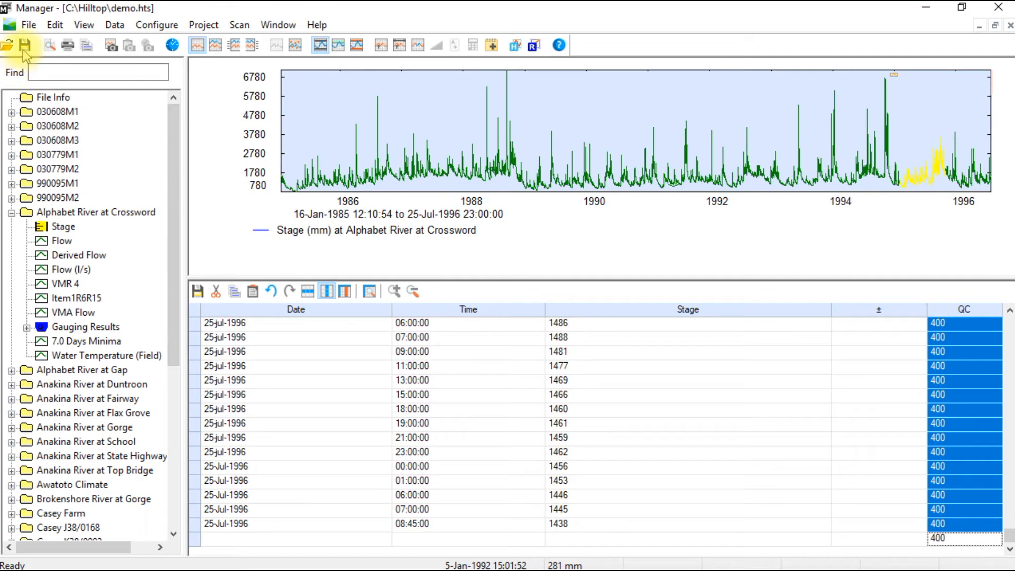
{"action": "key", "text": "ctrl+s"}
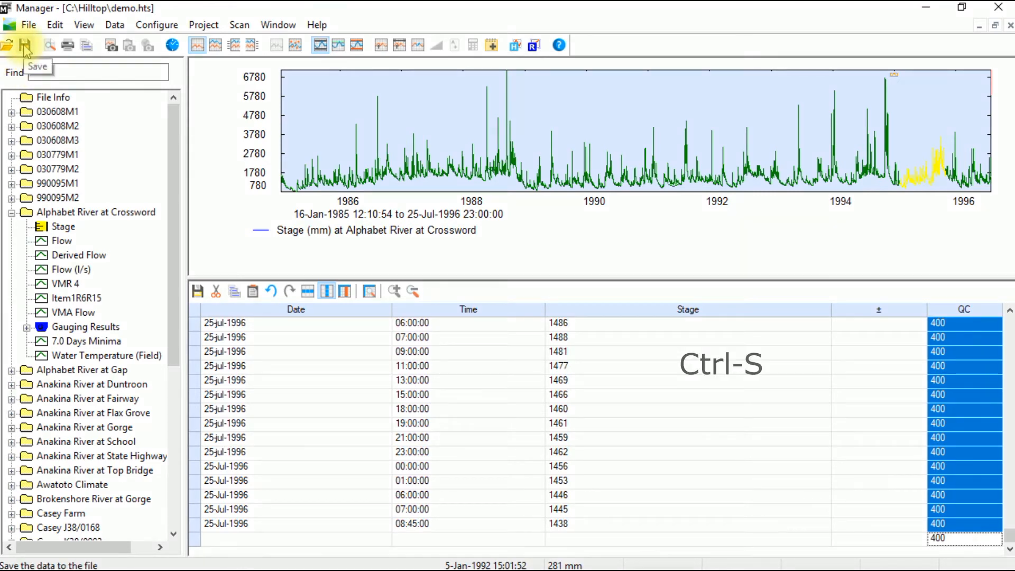
{"action": "left_click", "coordinate": [25, 49]}
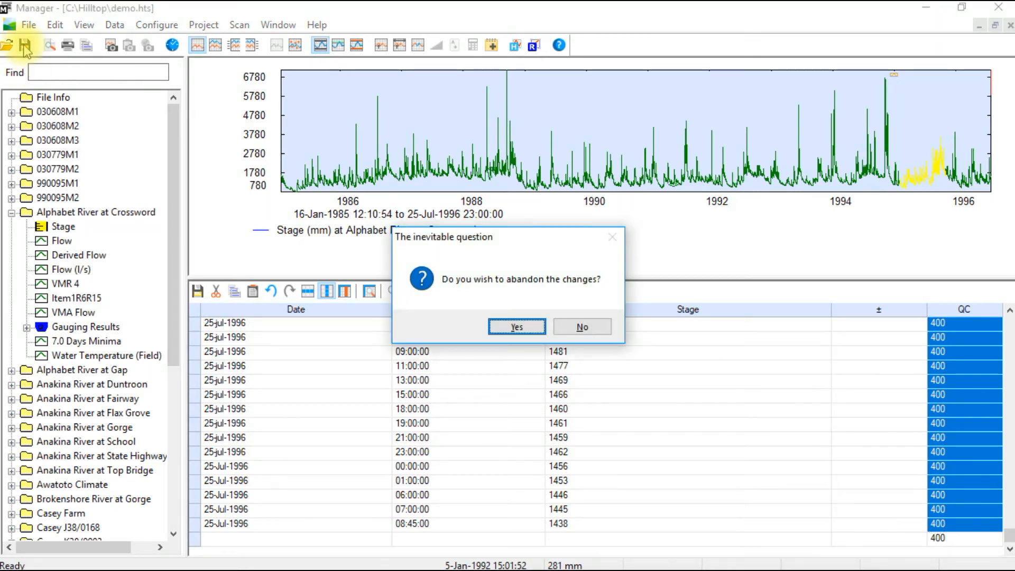